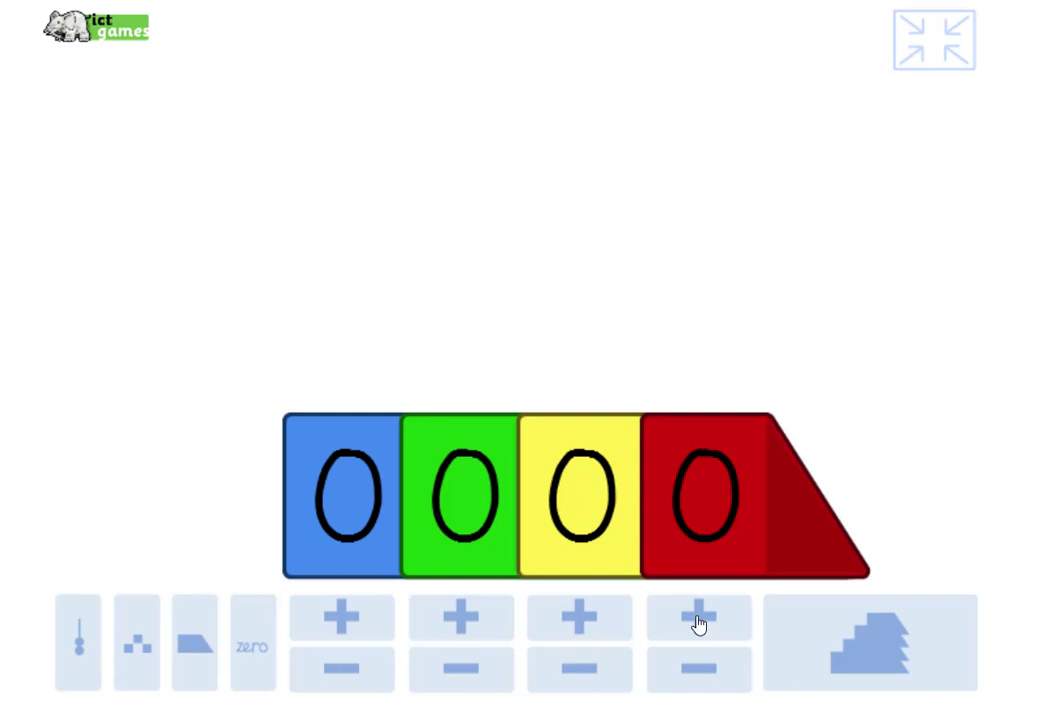
Remove the empty leading columns and build 36 from three tens and six ones
click(266, 662)
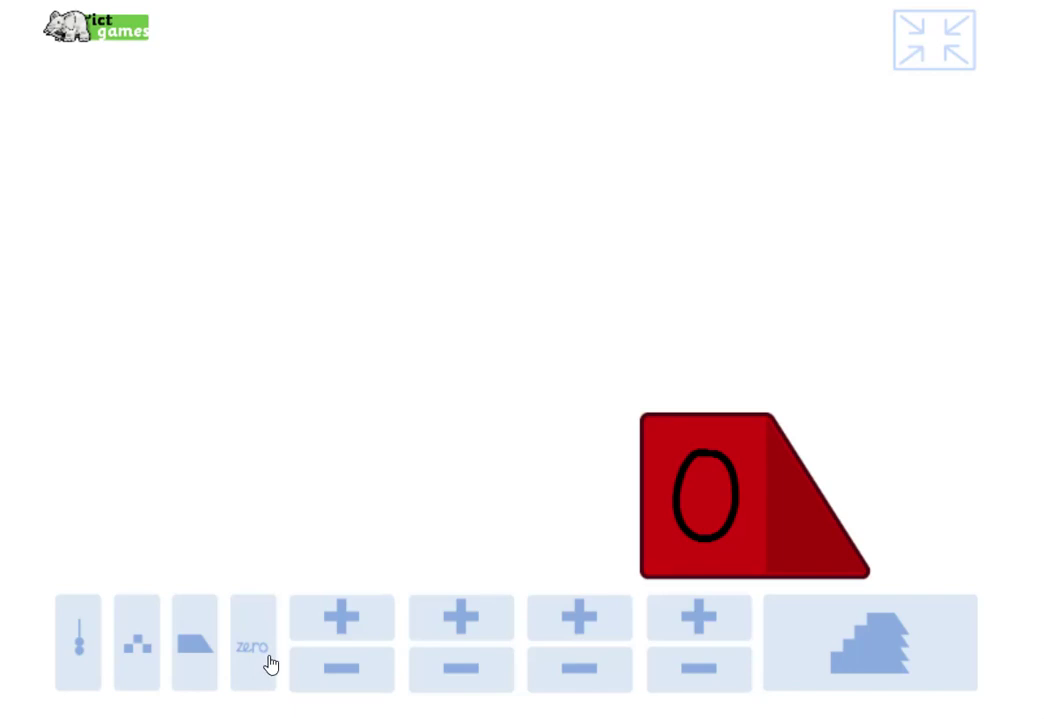
click(562, 621)
click(562, 621)
click(562, 621)
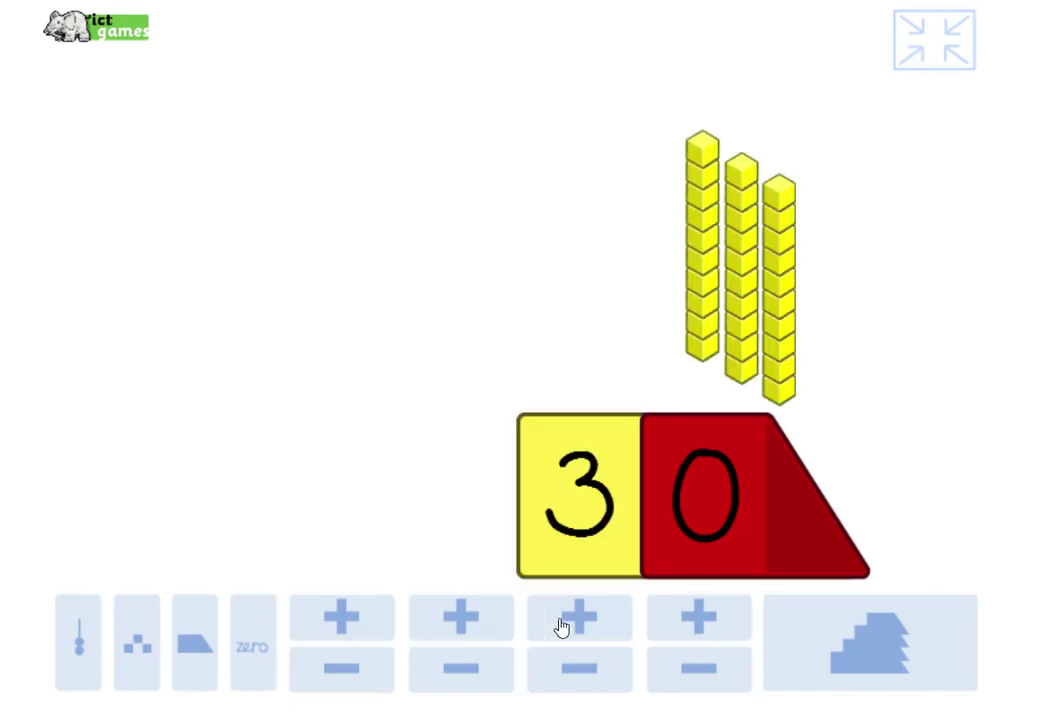
click(698, 630)
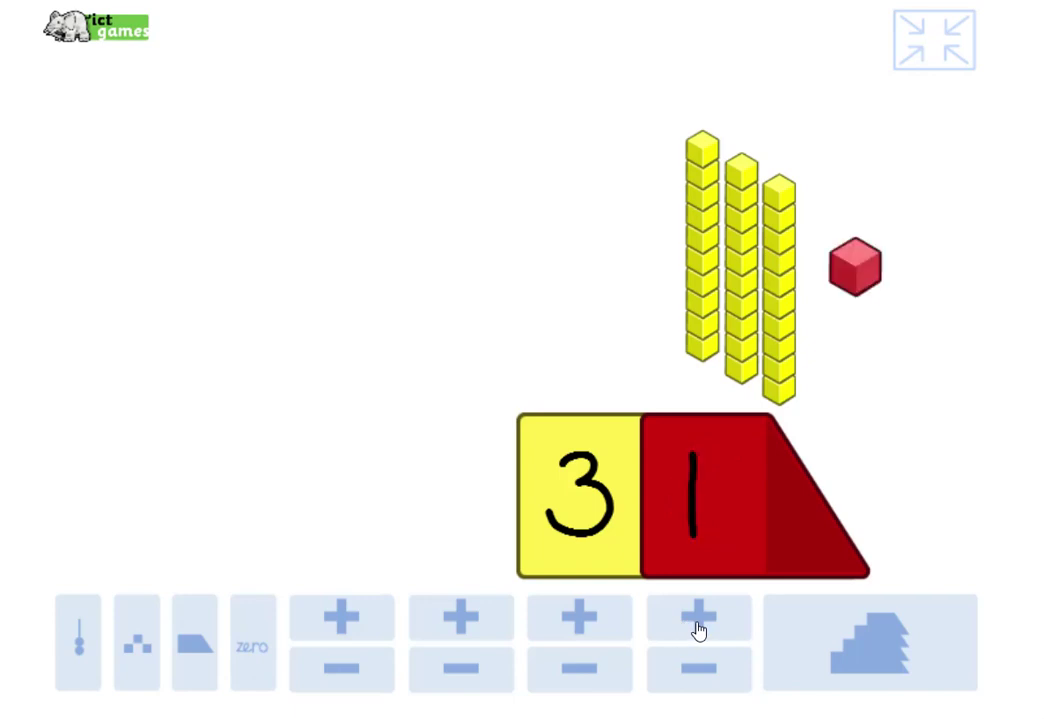
click(698, 630)
click(698, 630)
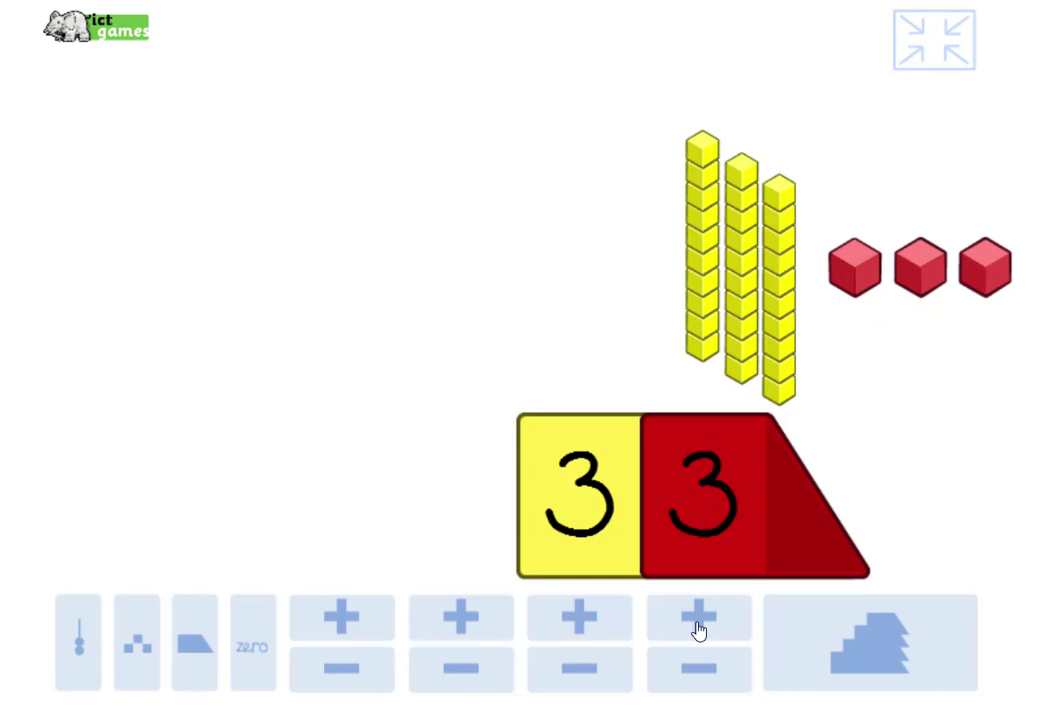
click(698, 630)
click(698, 630)
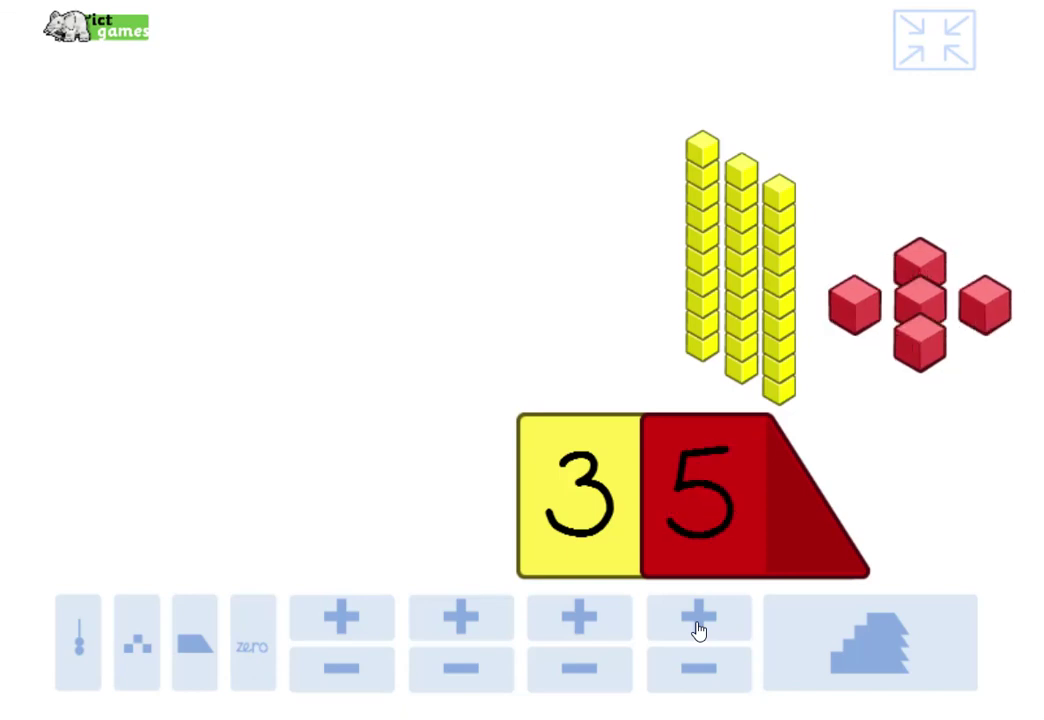
click(698, 630)
Add ones up to 43, regrouping into a fourth ten, then hide the number card
click(698, 630)
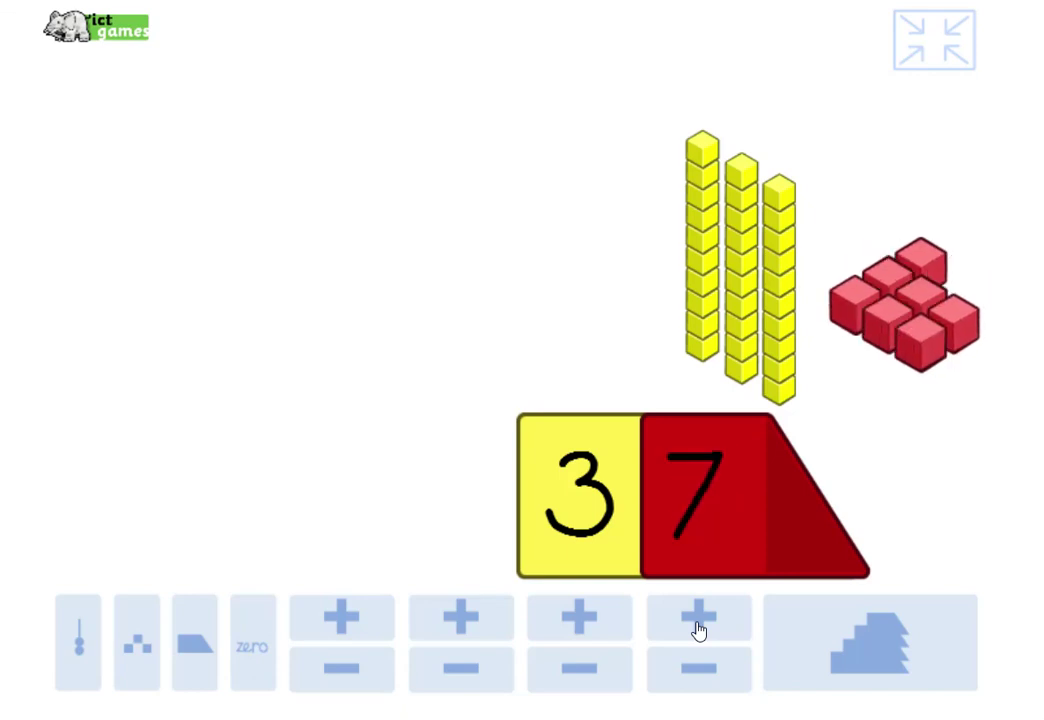
click(698, 630)
click(698, 630)
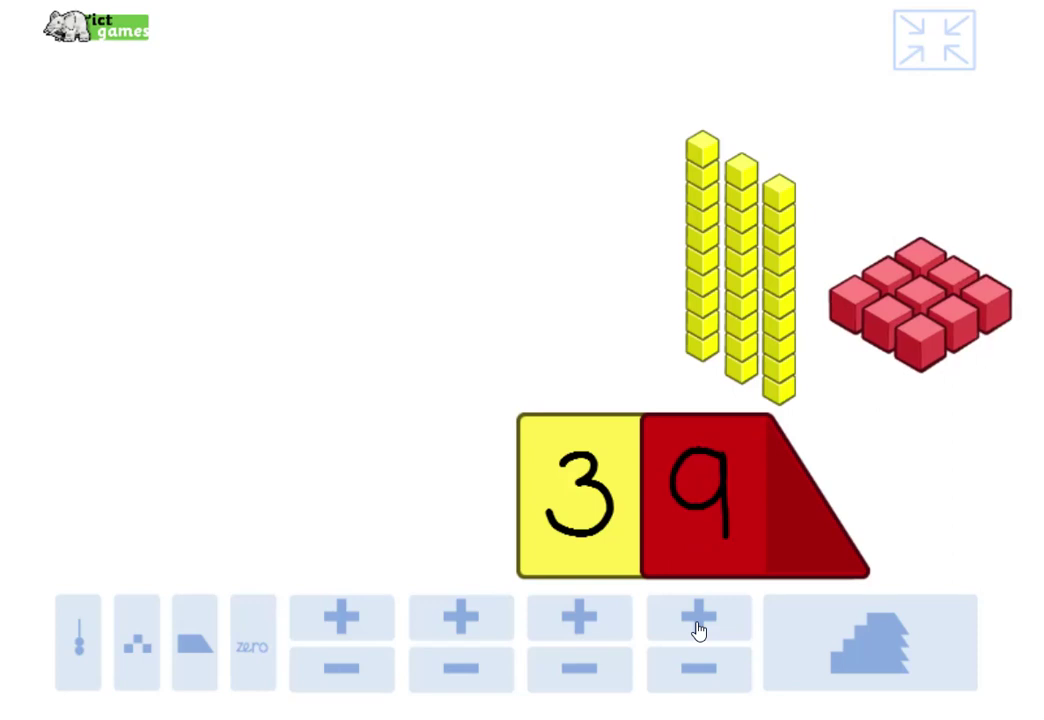
click(698, 630)
click(698, 630)
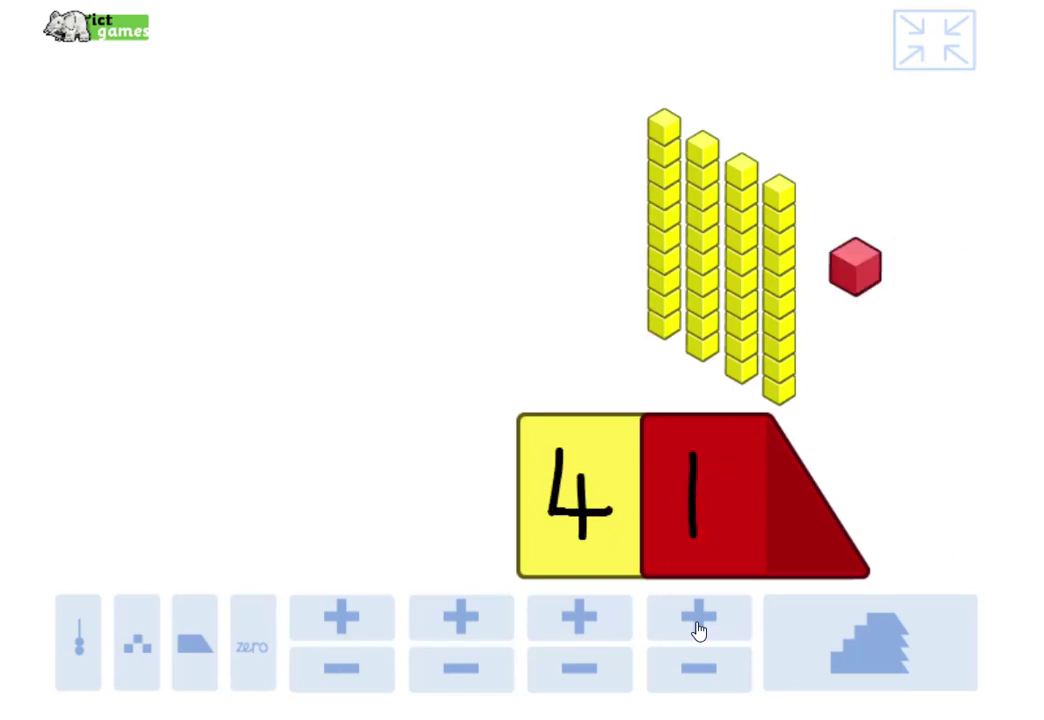
click(698, 630)
click(698, 630)
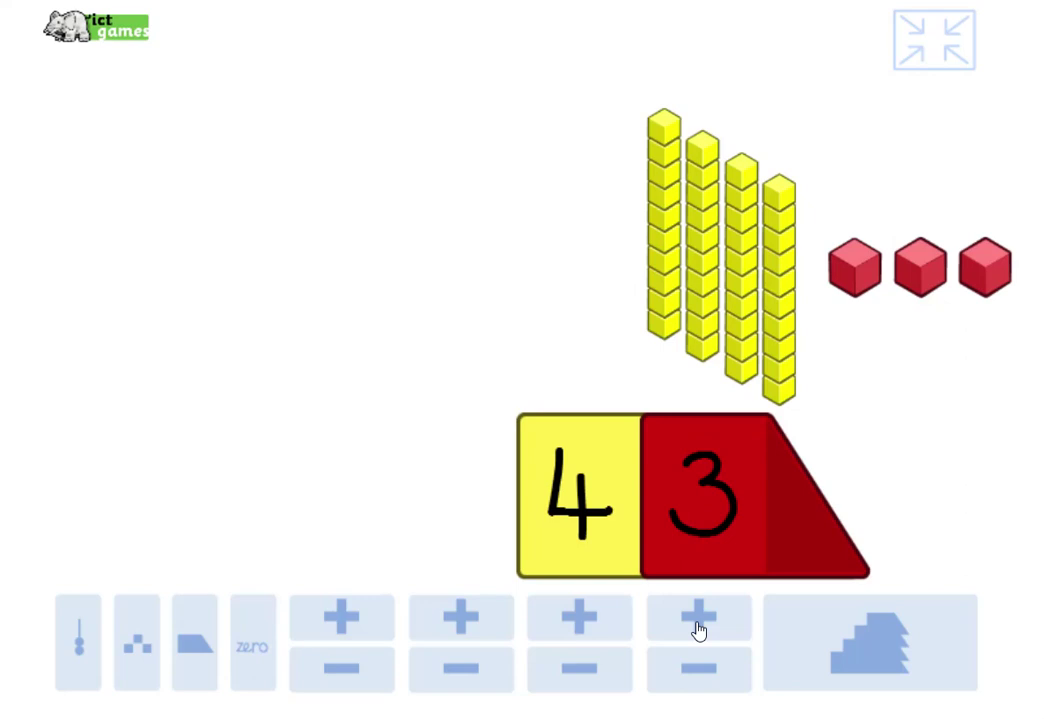
click(197, 653)
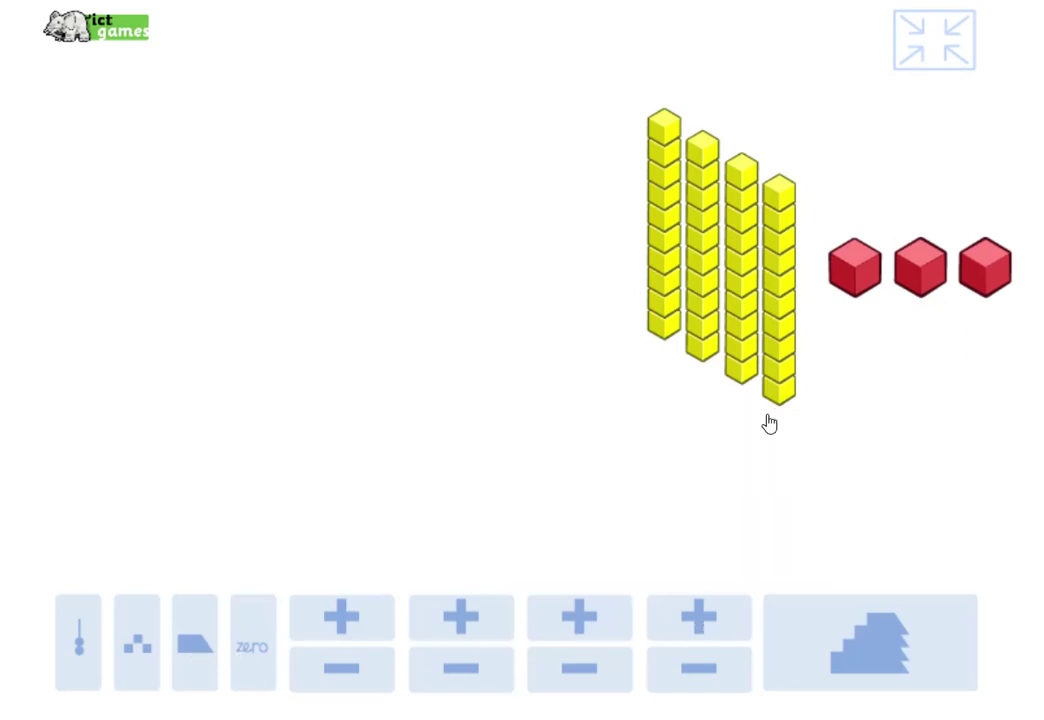
Count the ones up from 43, regrouping into a fifth ten at 50
click(702, 620)
click(702, 620)
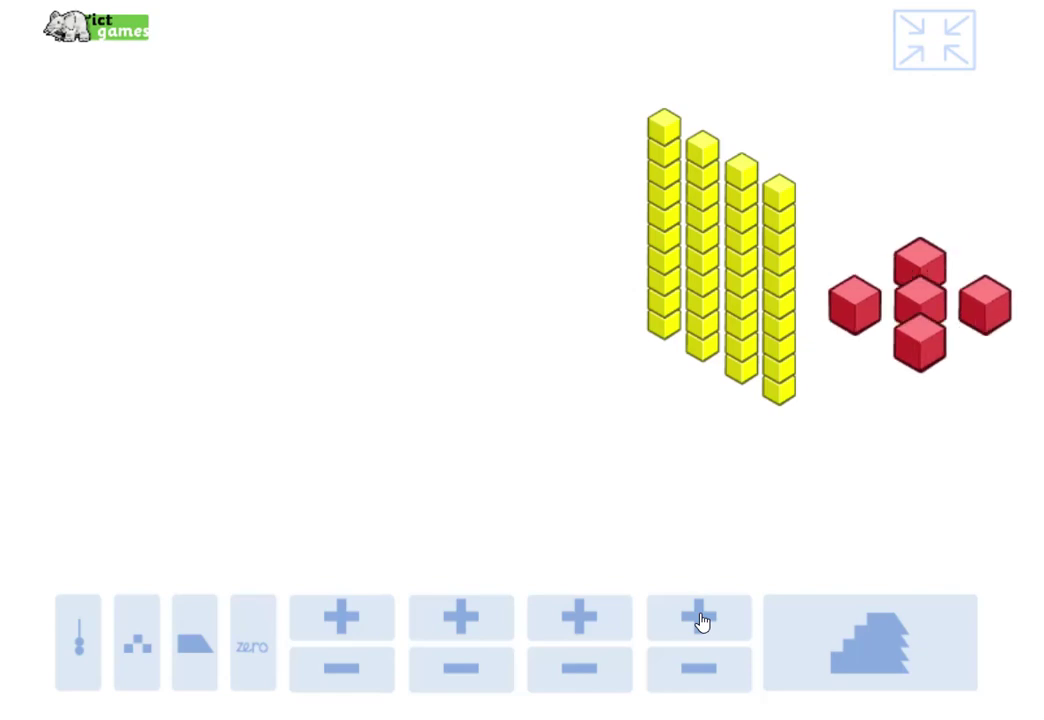
click(702, 620)
click(702, 620)
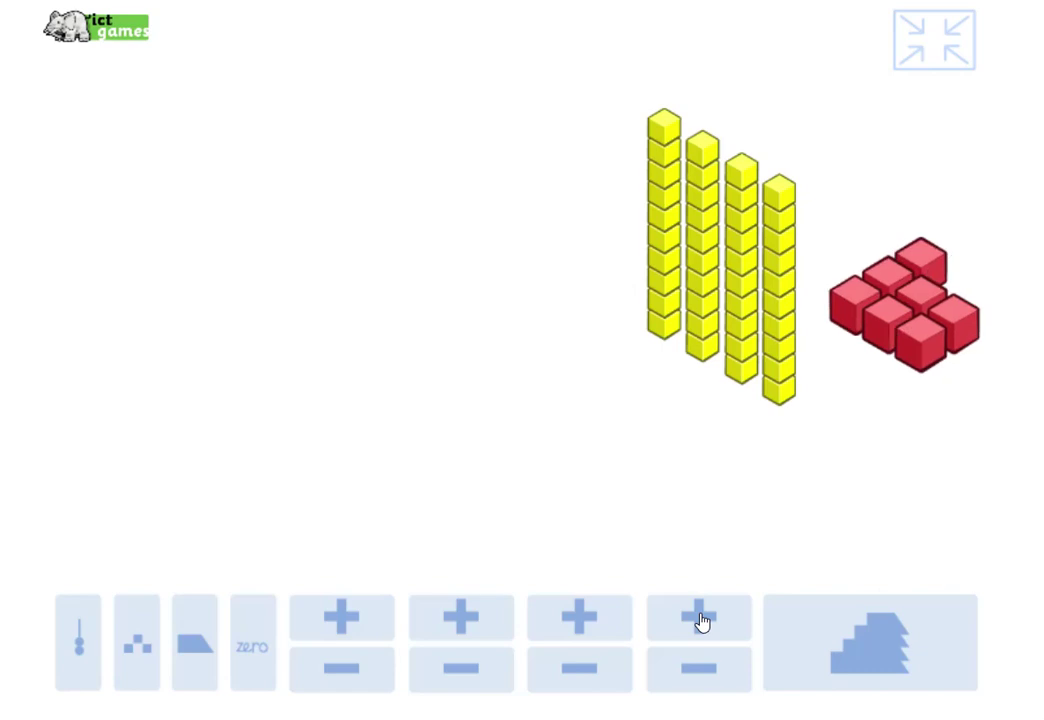
click(702, 620)
click(702, 620)
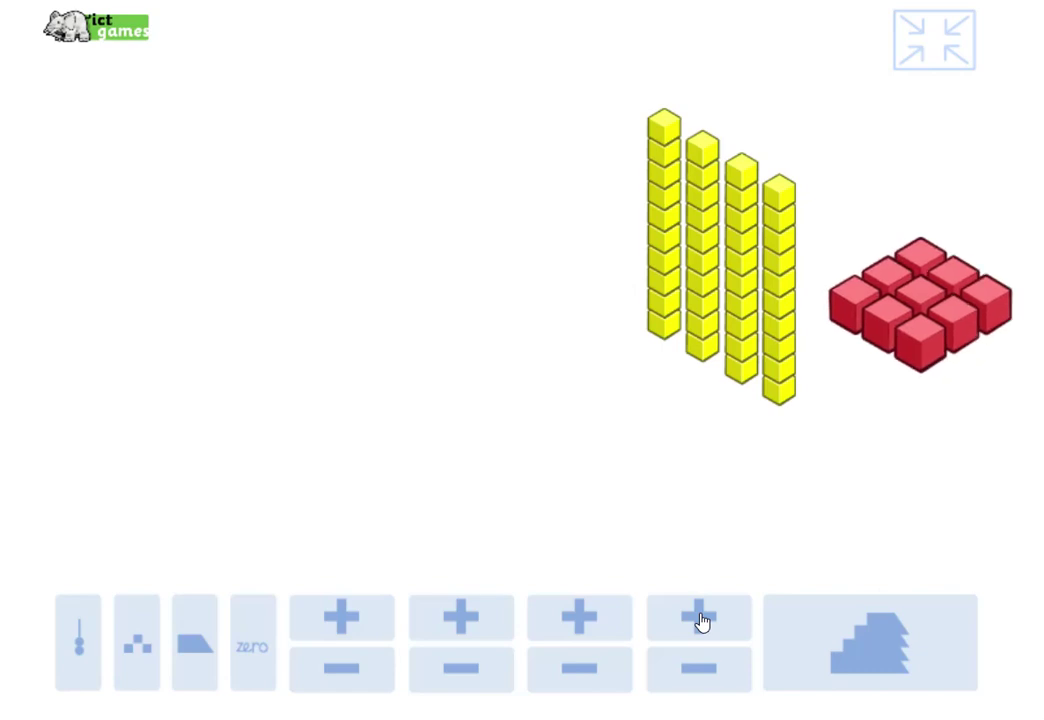
click(702, 620)
Continue adding ones to 61 with six tens, then reveal the number card
click(702, 620)
click(702, 620)
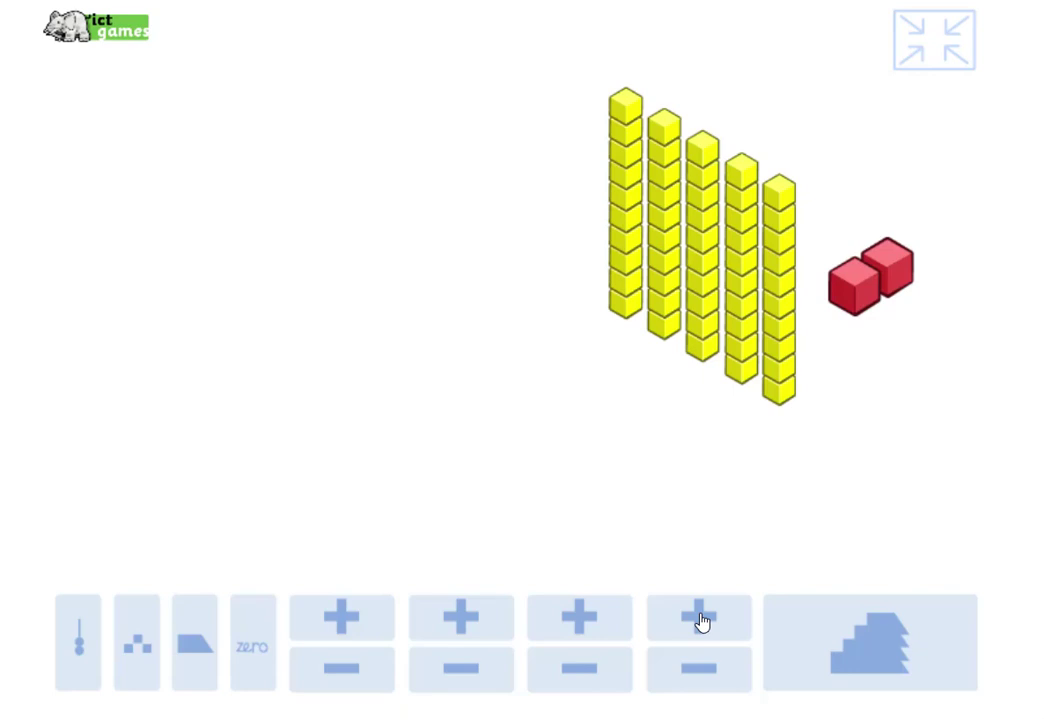
click(702, 620)
click(702, 620)
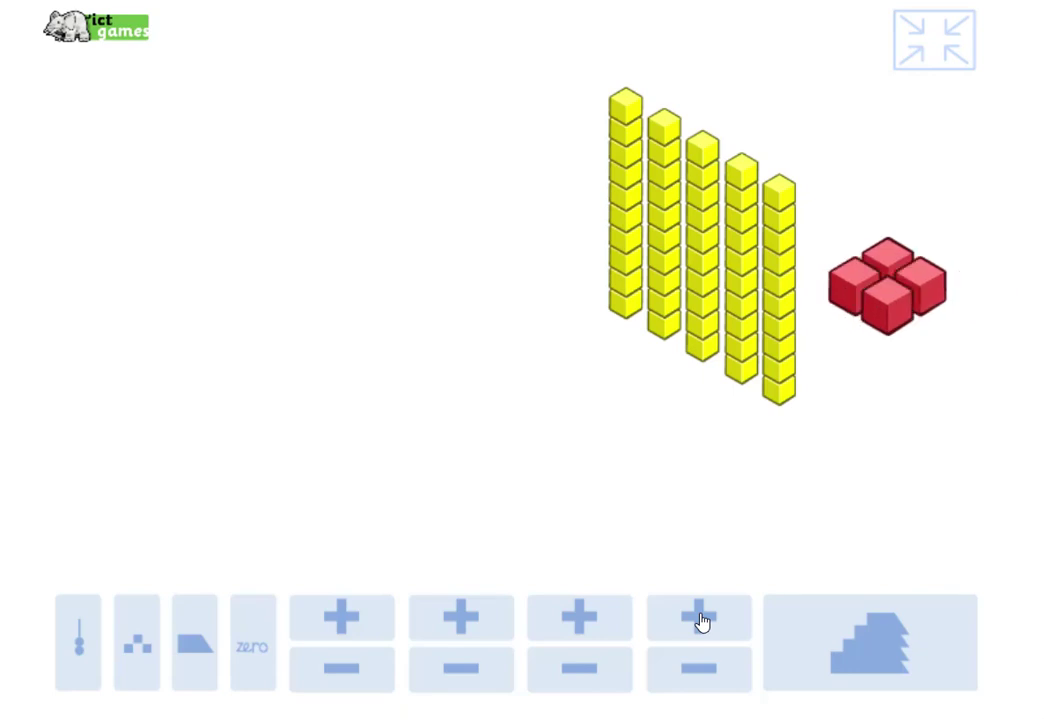
click(702, 620)
click(702, 620)
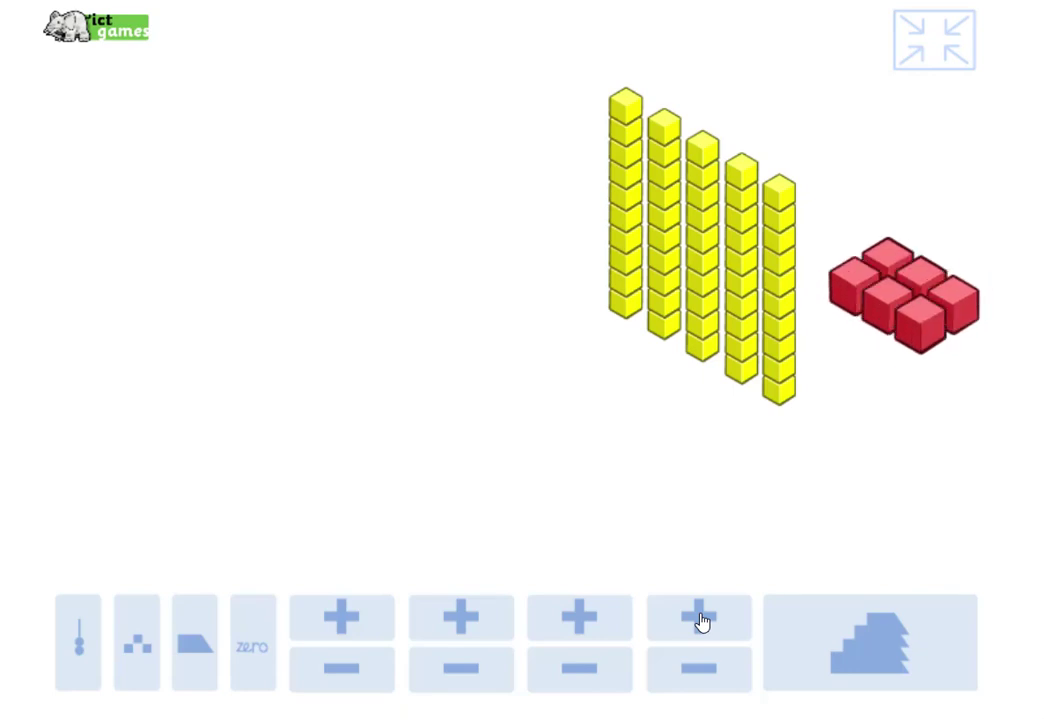
click(702, 620)
click(702, 620)
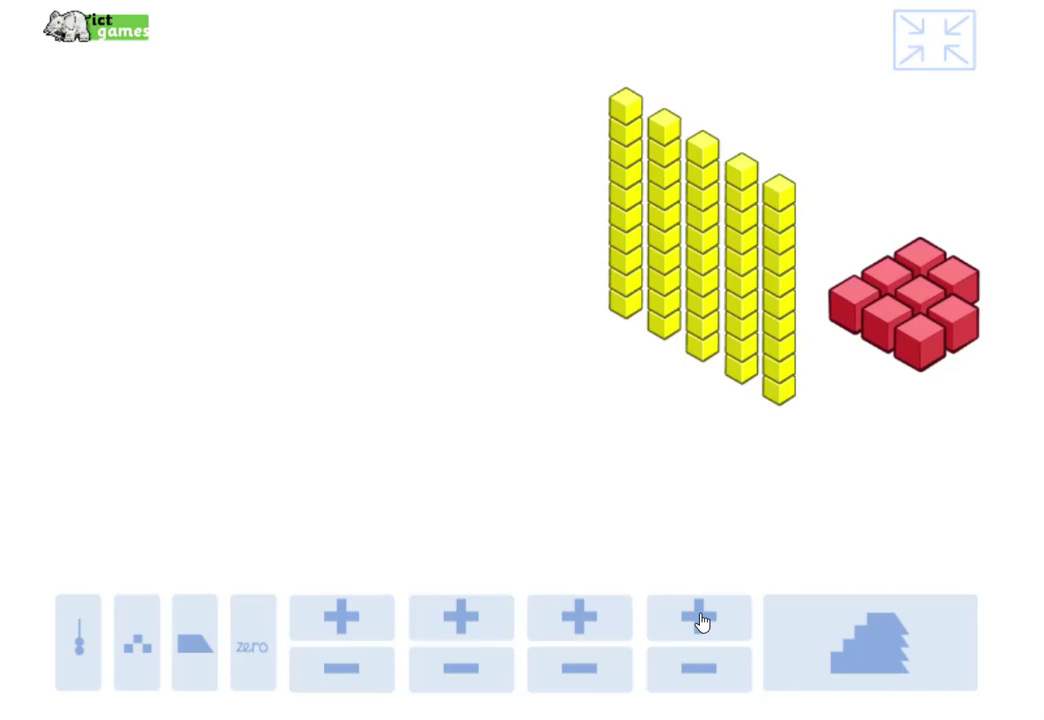
click(702, 620)
click(702, 620)
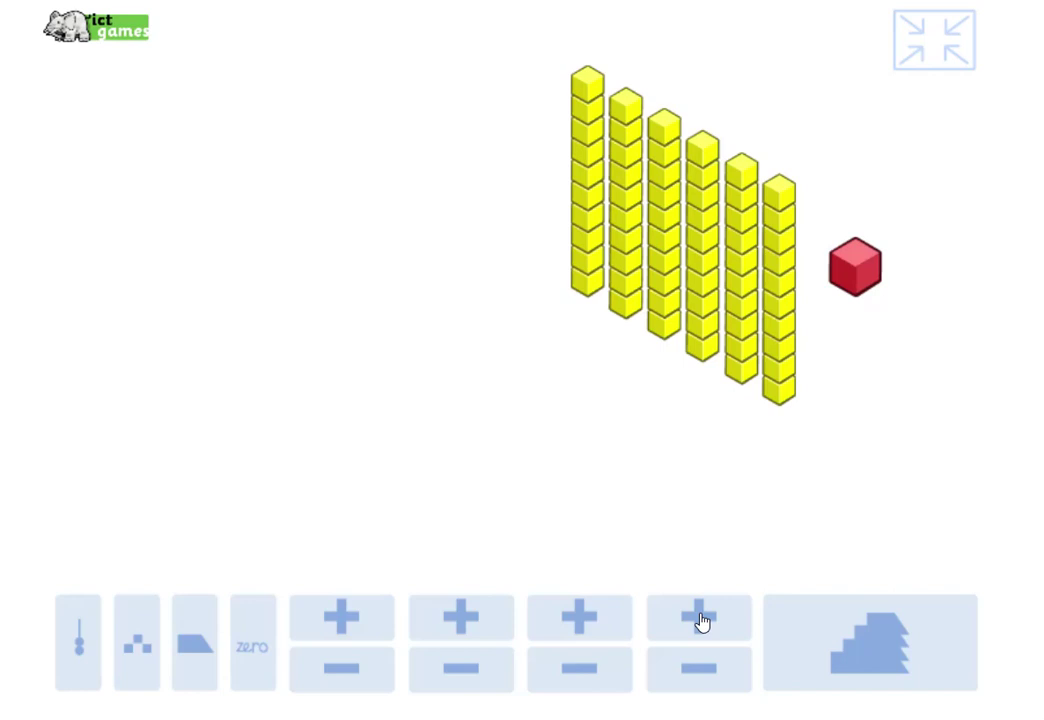
click(200, 672)
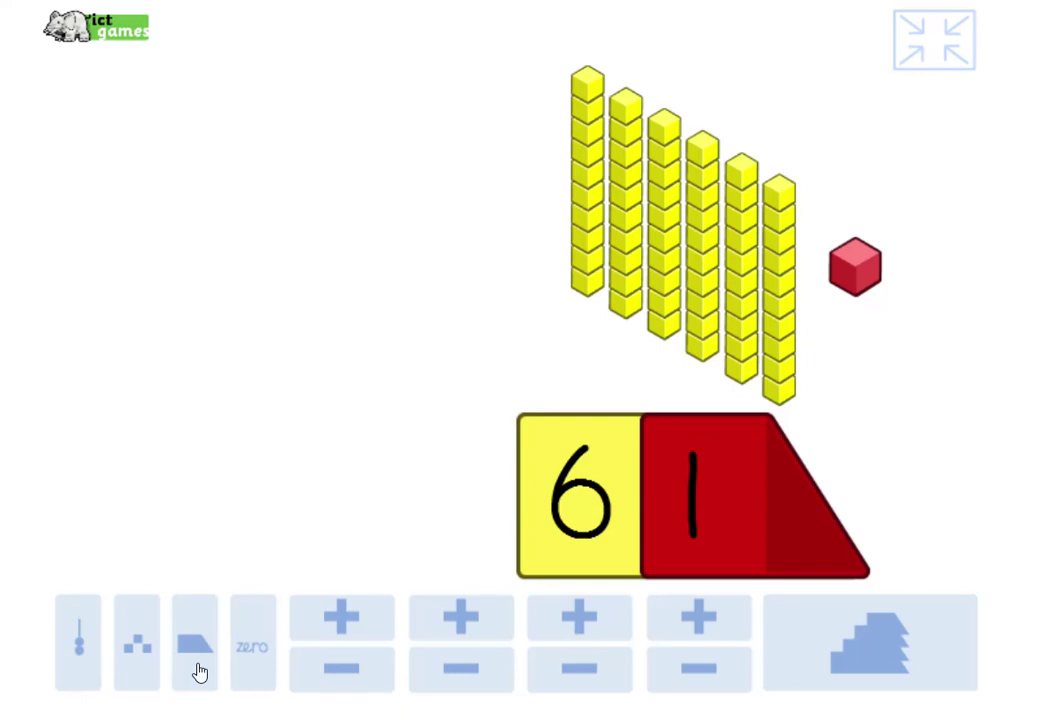
Hide the card, count the ones up from 61 to 72 with seven tens, then reveal it
click(200, 672)
click(685, 630)
click(685, 630)
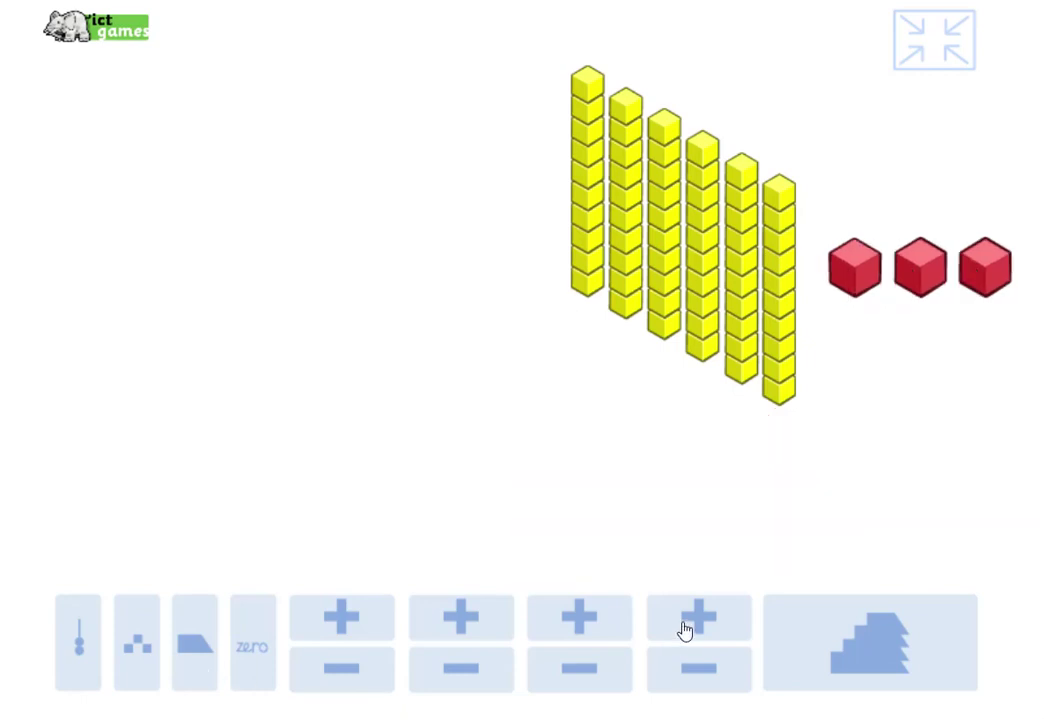
click(685, 630)
click(685, 630)
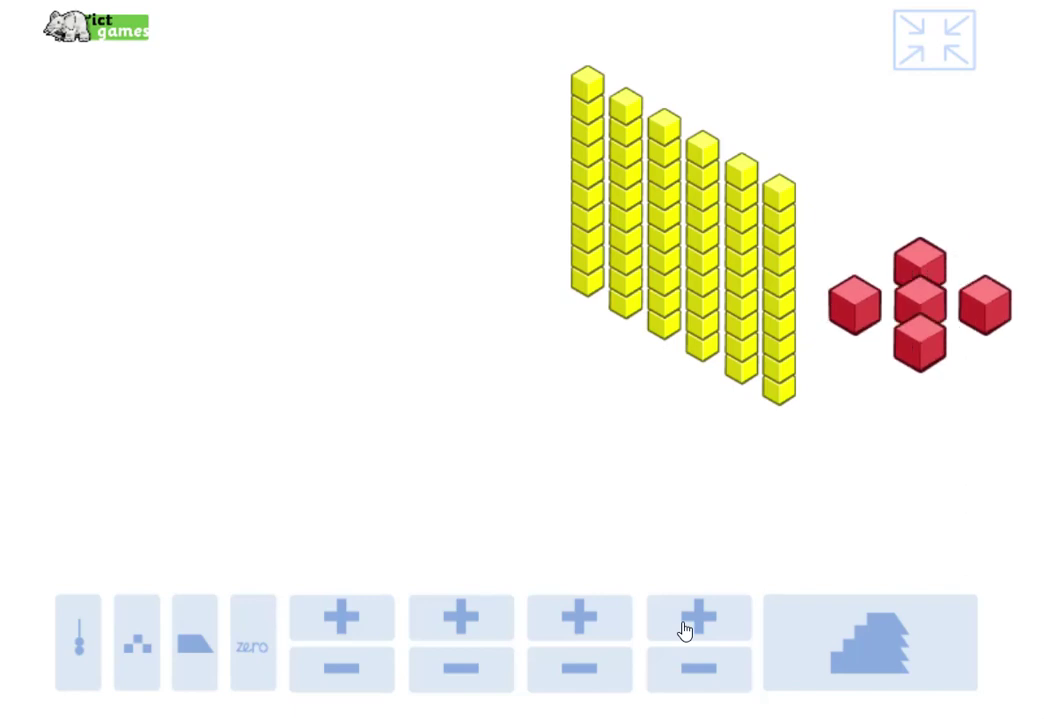
click(685, 630)
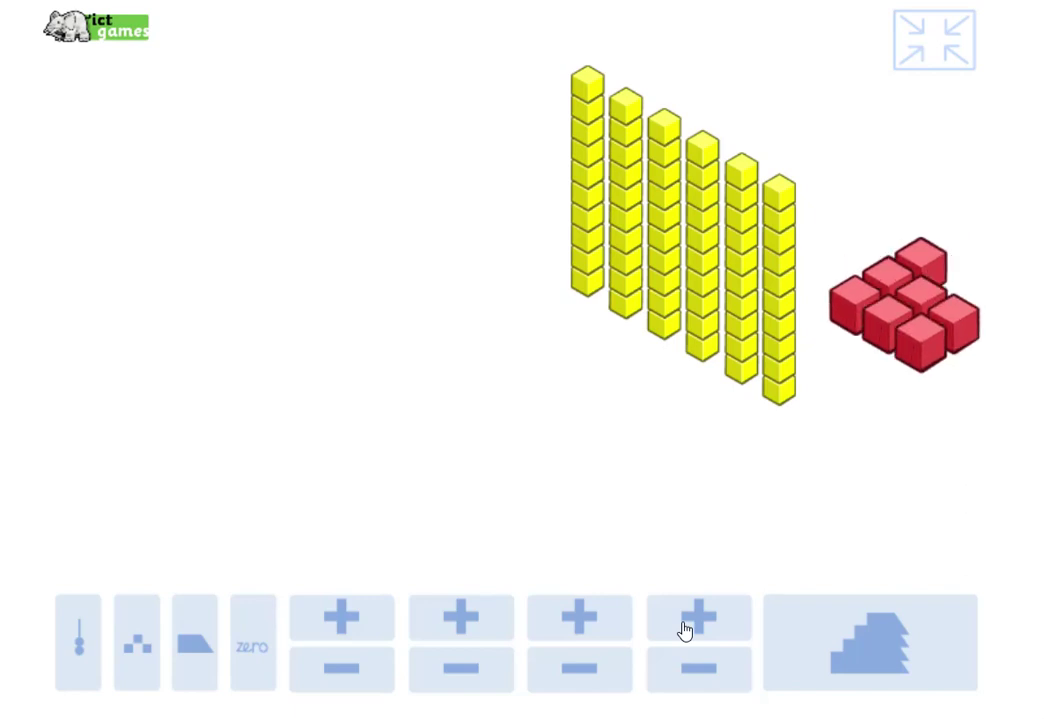
click(685, 630)
click(685, 630)
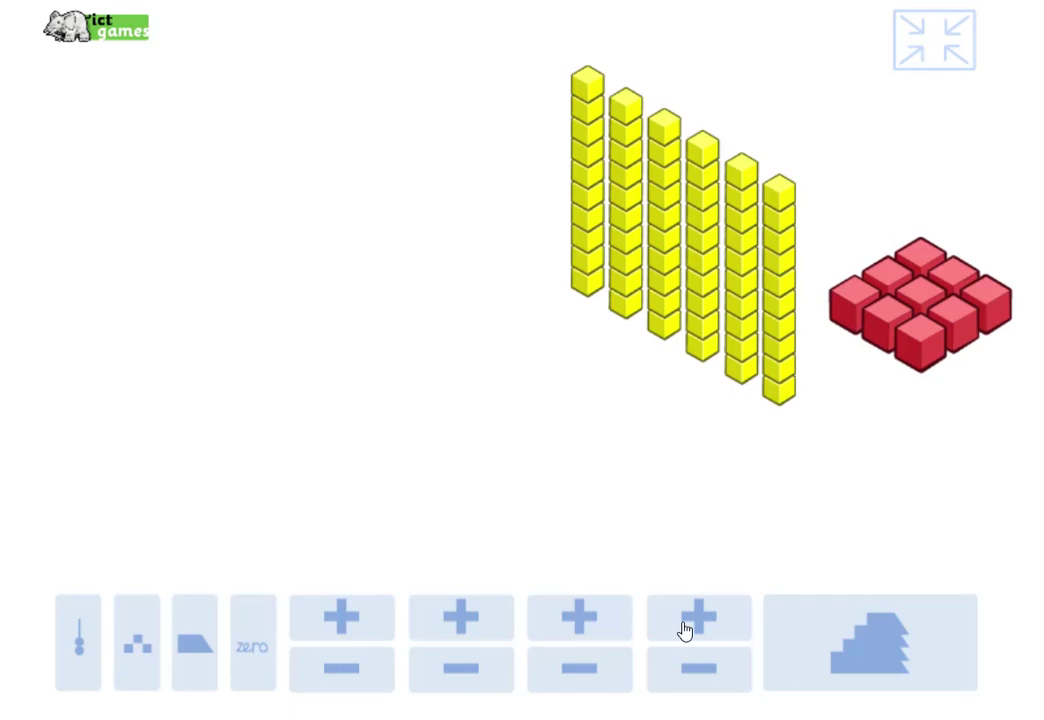
click(685, 630)
click(685, 630)
click(685, 630)
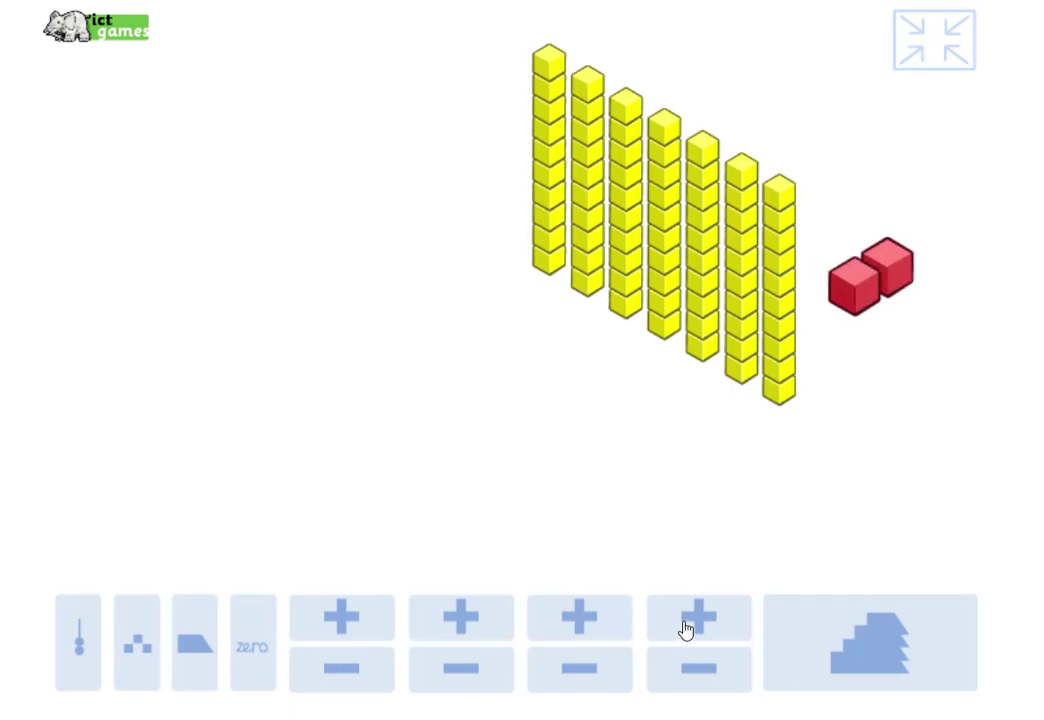
click(195, 658)
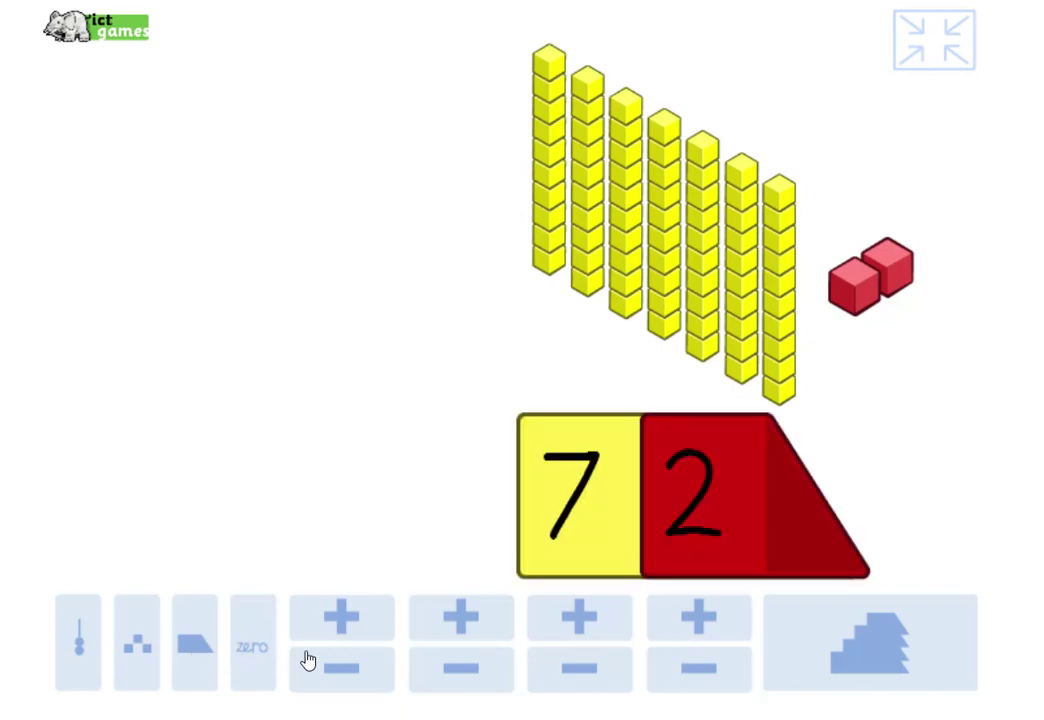
Count down one at a time from 72 into the sixties, exchanging a ten below 70
click(709, 671)
click(709, 671)
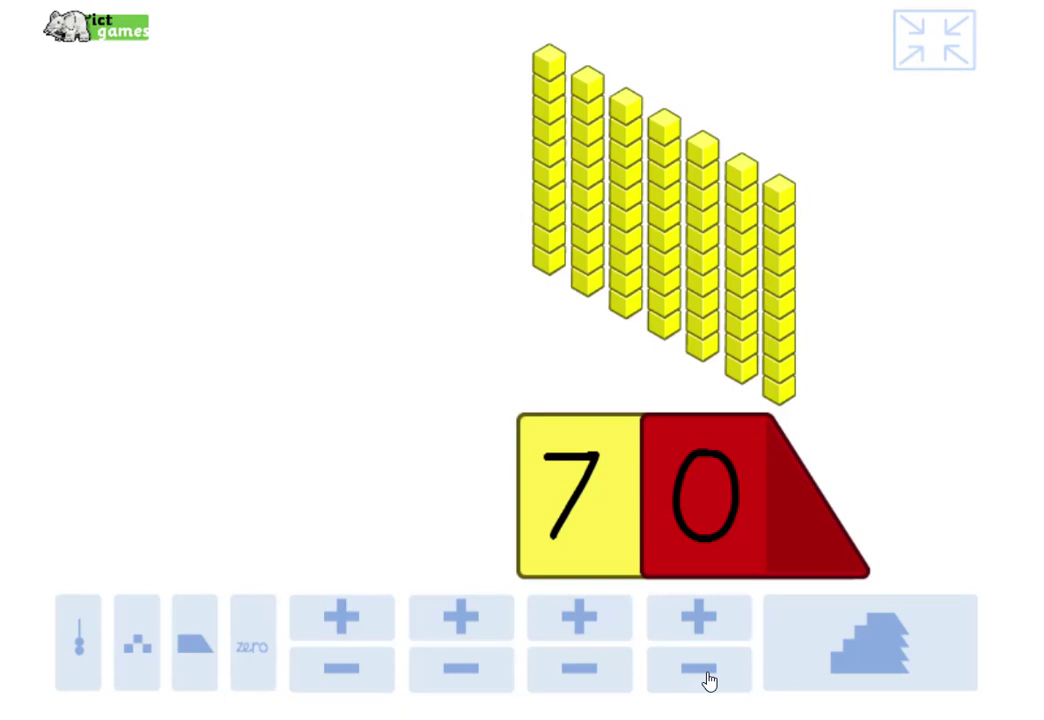
click(709, 671)
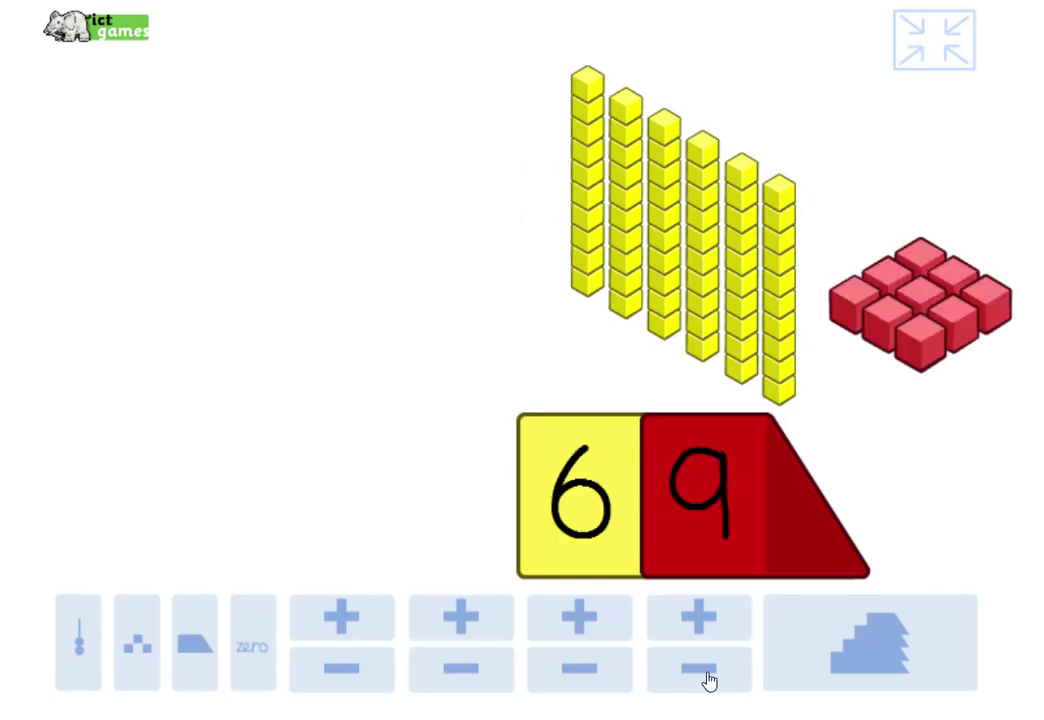
click(709, 671)
click(708, 680)
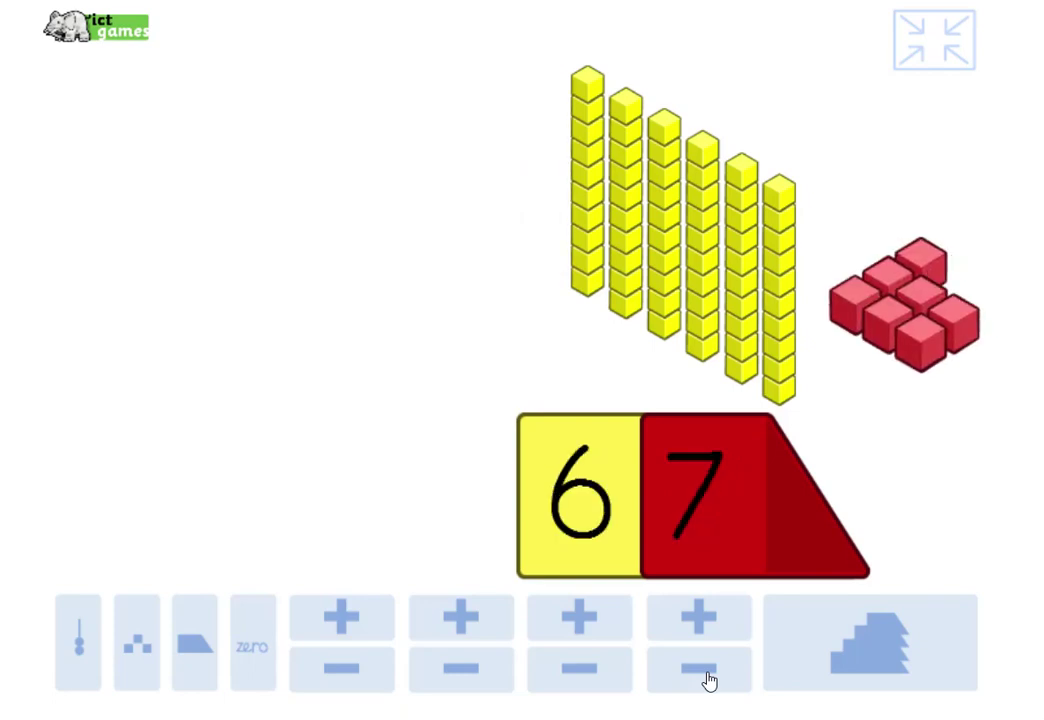
click(708, 680)
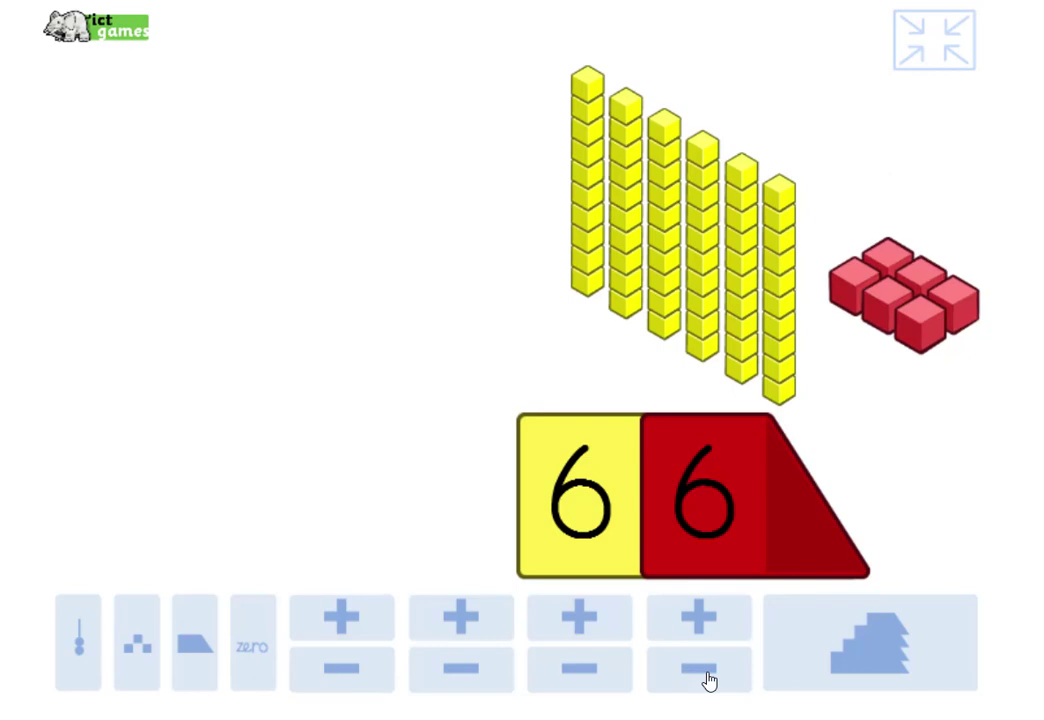
click(709, 681)
click(709, 681)
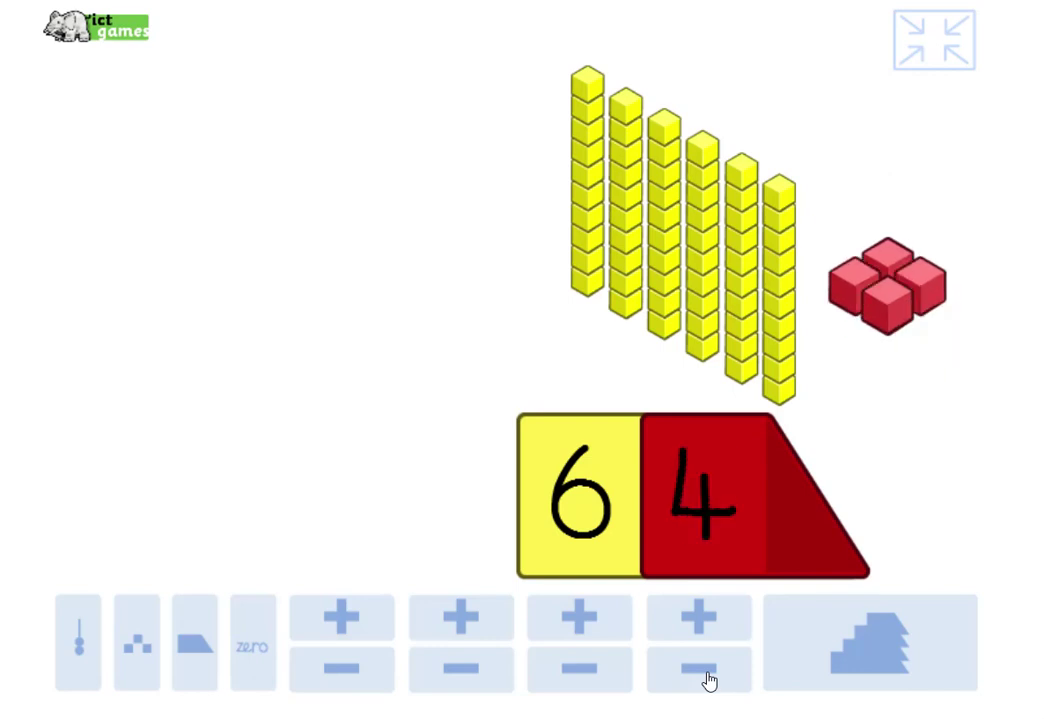
click(709, 681)
click(709, 681)
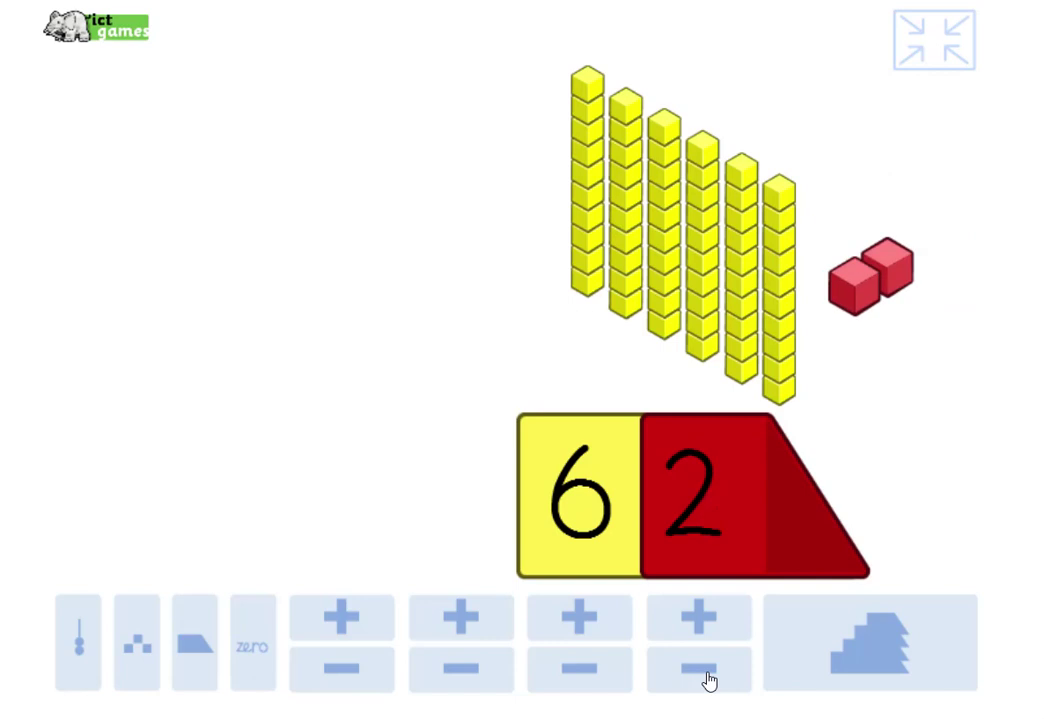
click(709, 681)
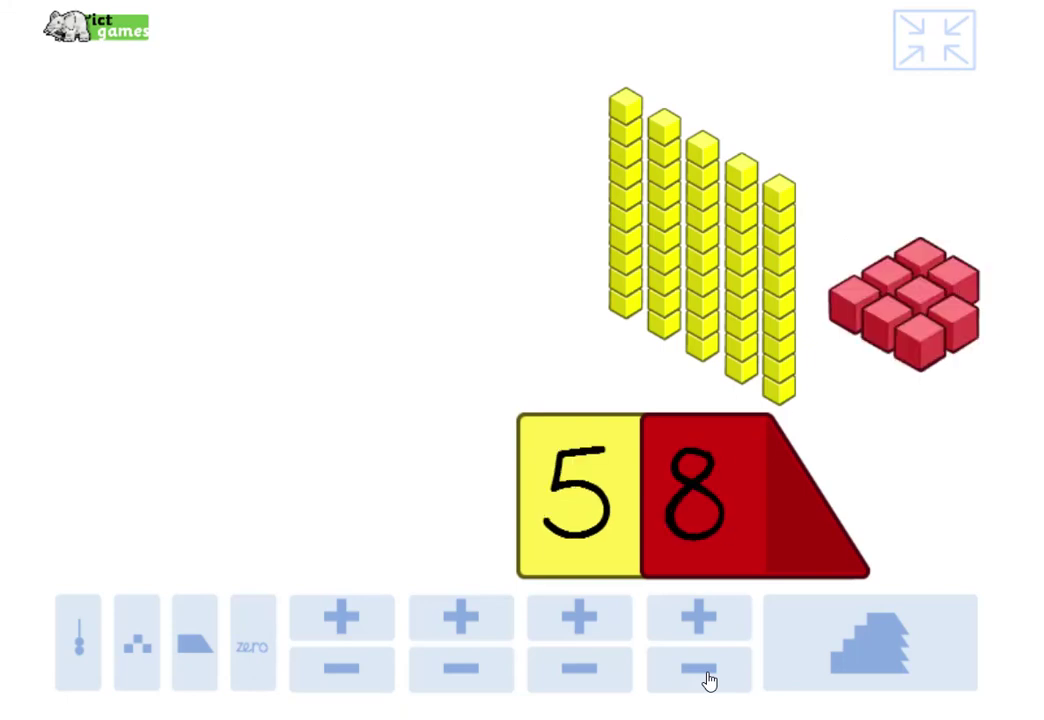
Continue counting down through the fifties to 50, exchanging a ten below 60
click(709, 681)
click(709, 681)
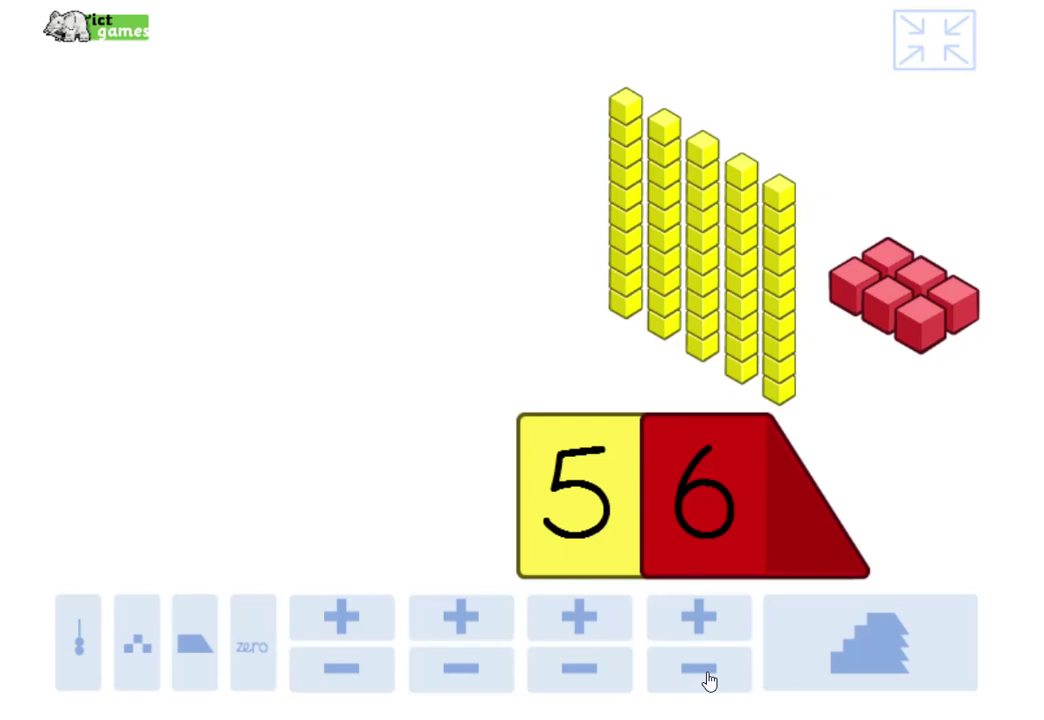
click(709, 681)
click(709, 681)
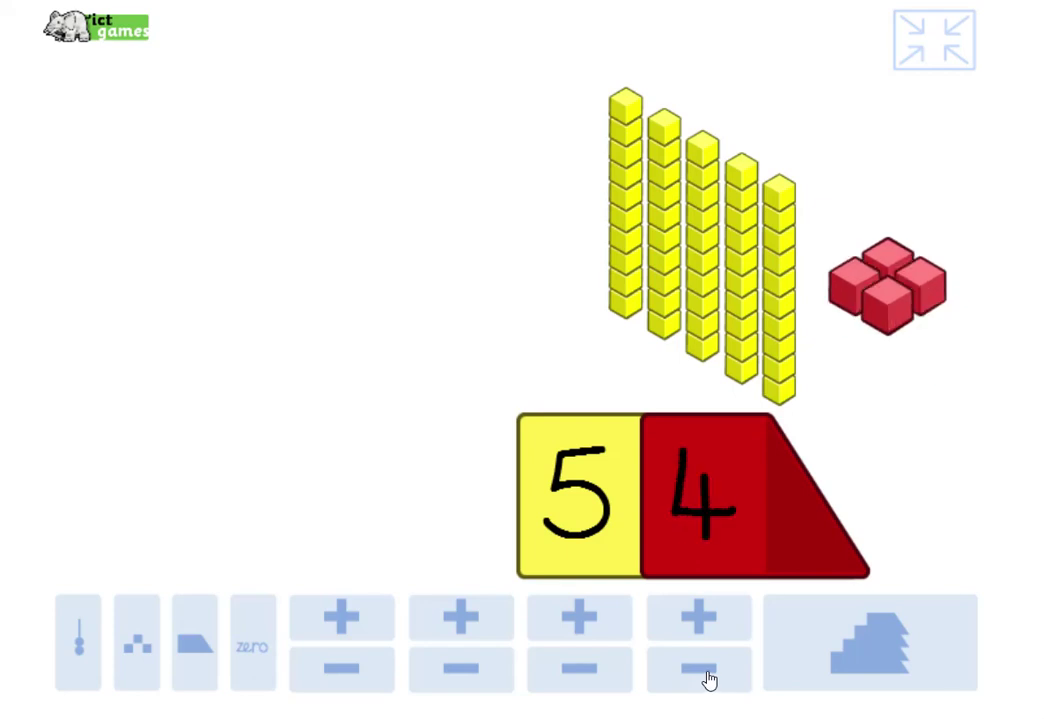
click(709, 681)
click(709, 681)
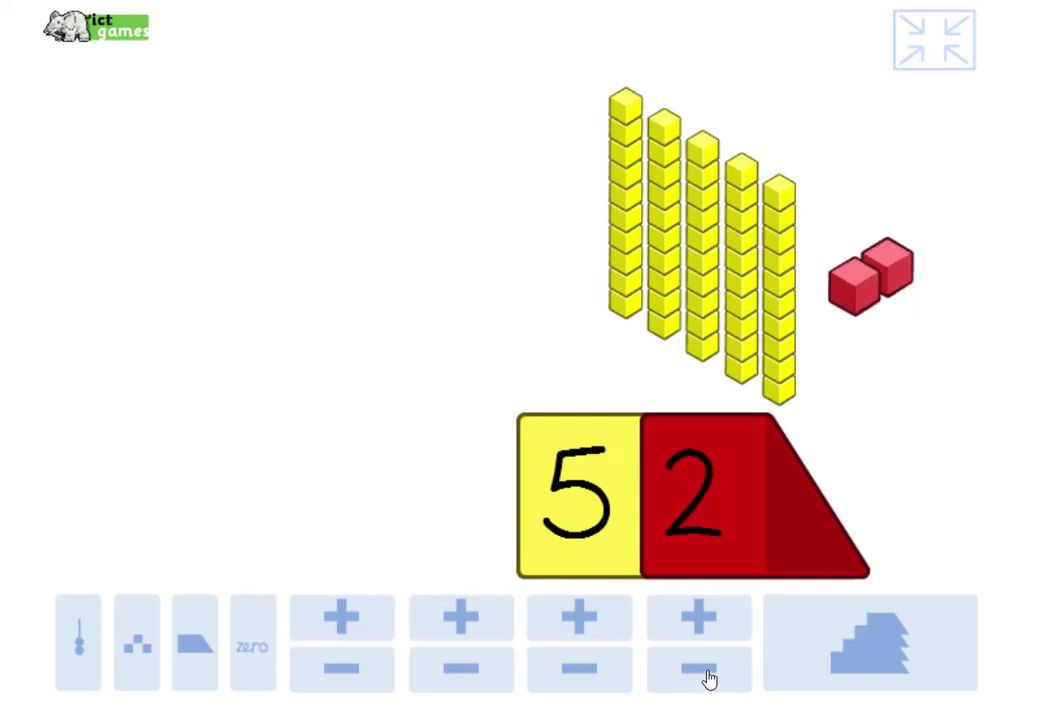
click(709, 681)
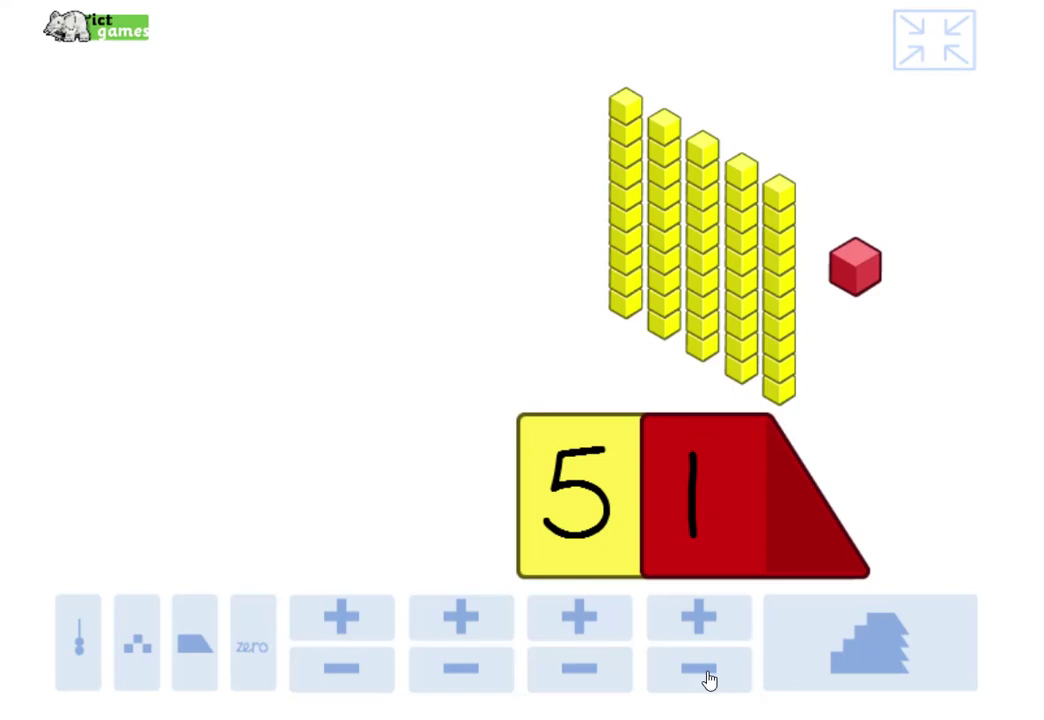
click(709, 681)
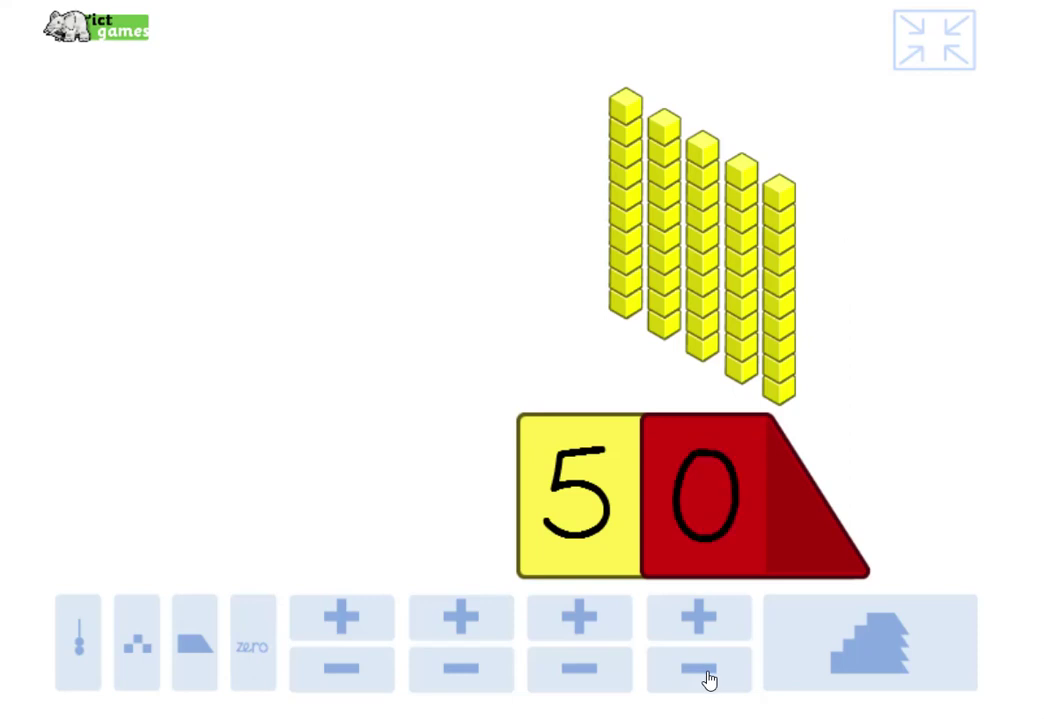
Count down from 50 to 37, exchanging tens below 50 and below 40
click(709, 681)
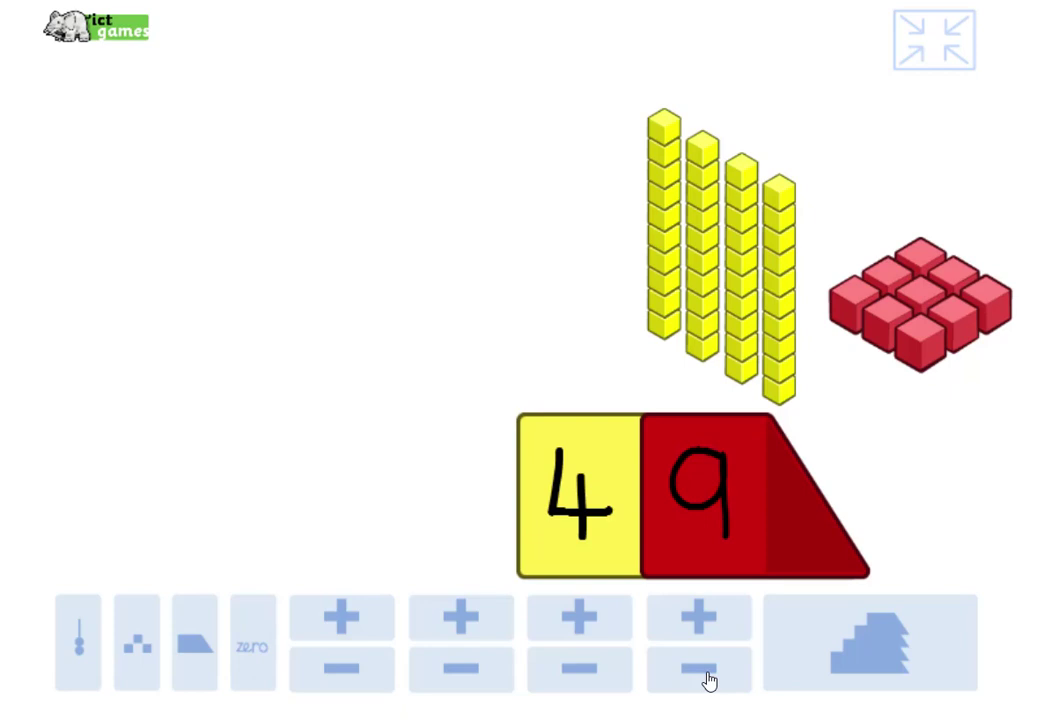
click(709, 681)
click(709, 681)
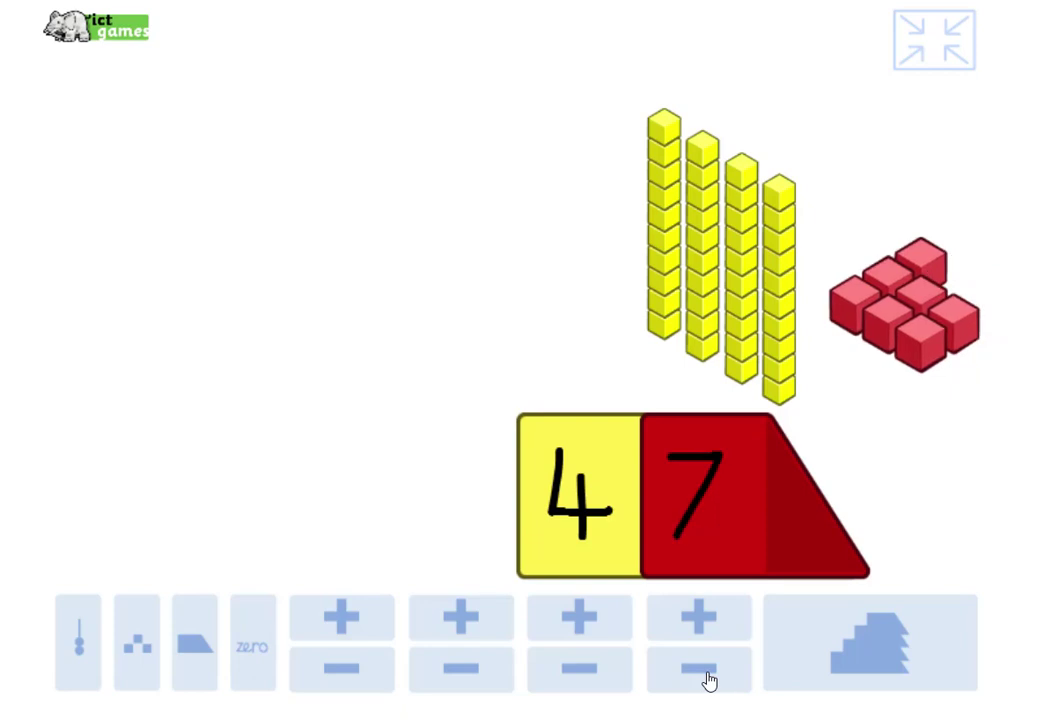
click(709, 681)
click(709, 681)
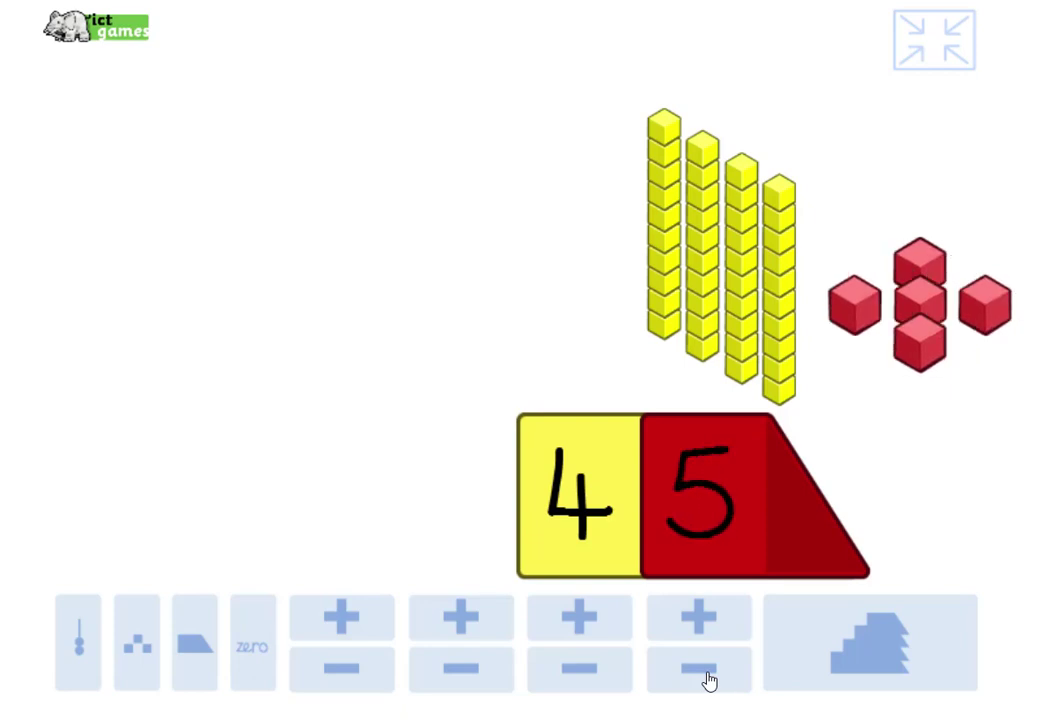
click(709, 681)
click(709, 681)
click(709, 681)
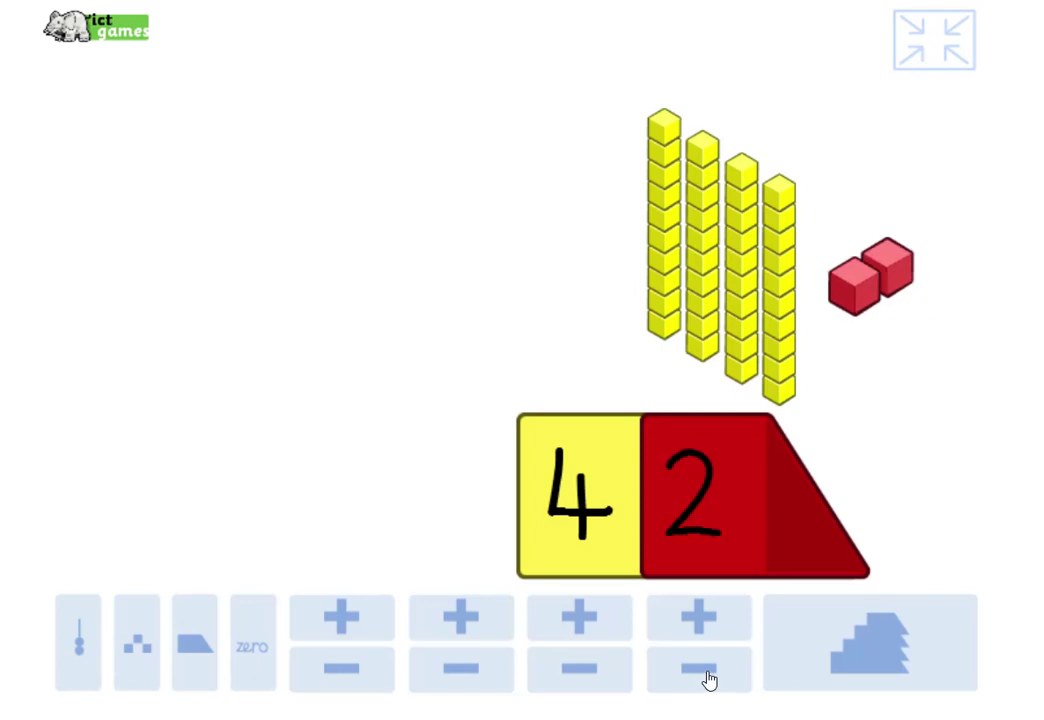
click(709, 681)
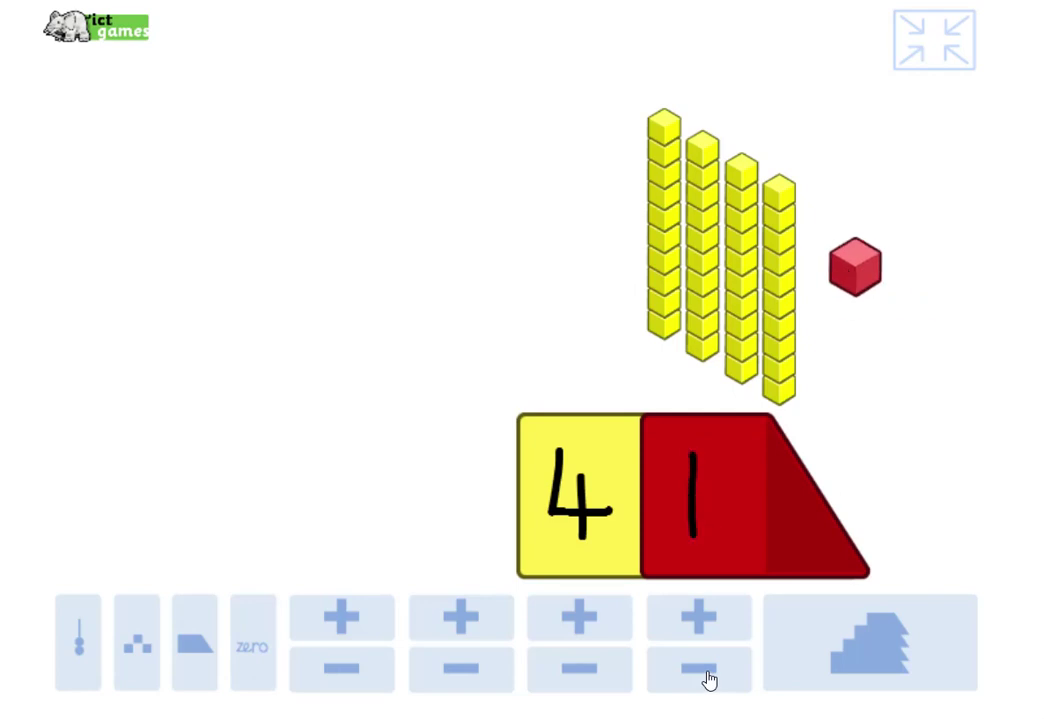
click(709, 681)
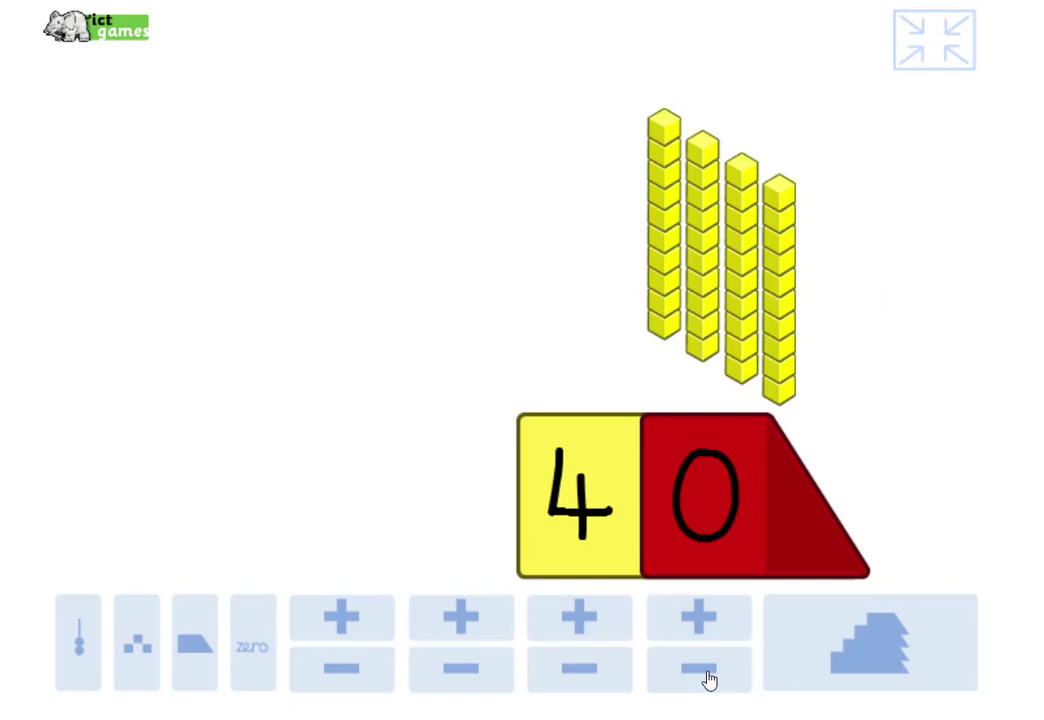
click(709, 678)
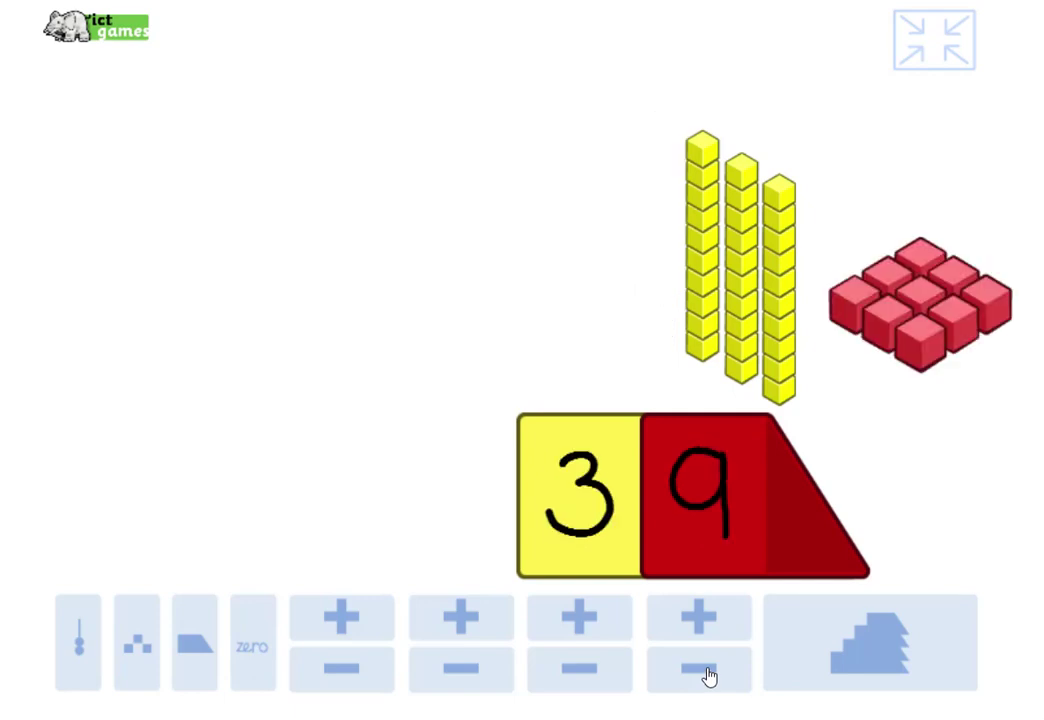
click(709, 678)
click(709, 678)
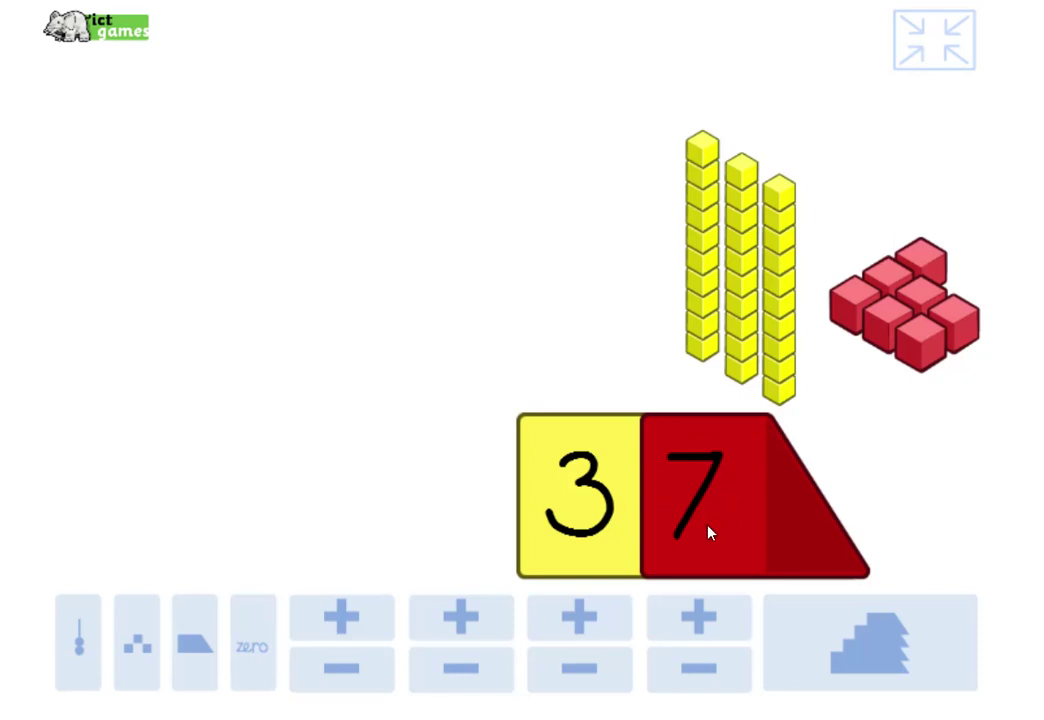
mouse_move(708, 532)
mouse_down()
mouse_move(799, 447)
mouse_move(718, 315)
mouse_move(745, 500)
mouse_up()
mouse_move(583, 538)
mouse_down()
mouse_move(573, 468)
mouse_move(583, 315)
mouse_up()
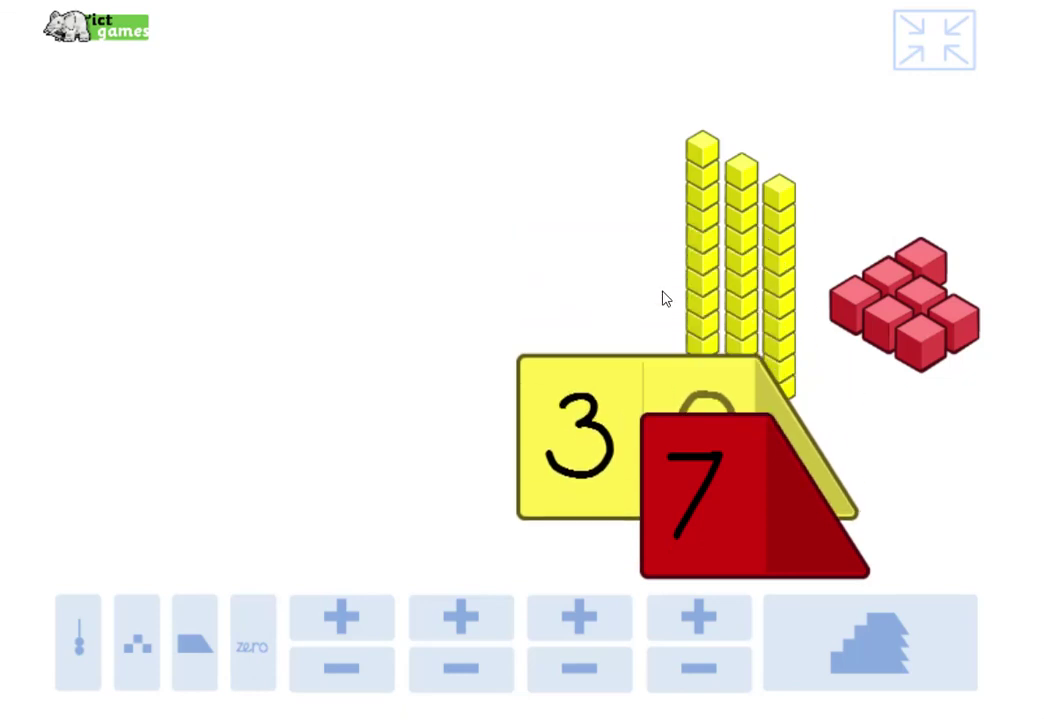
mouse_move(590, 494)
mouse_down()
mouse_move(604, 317)
mouse_move(588, 329)
mouse_up()
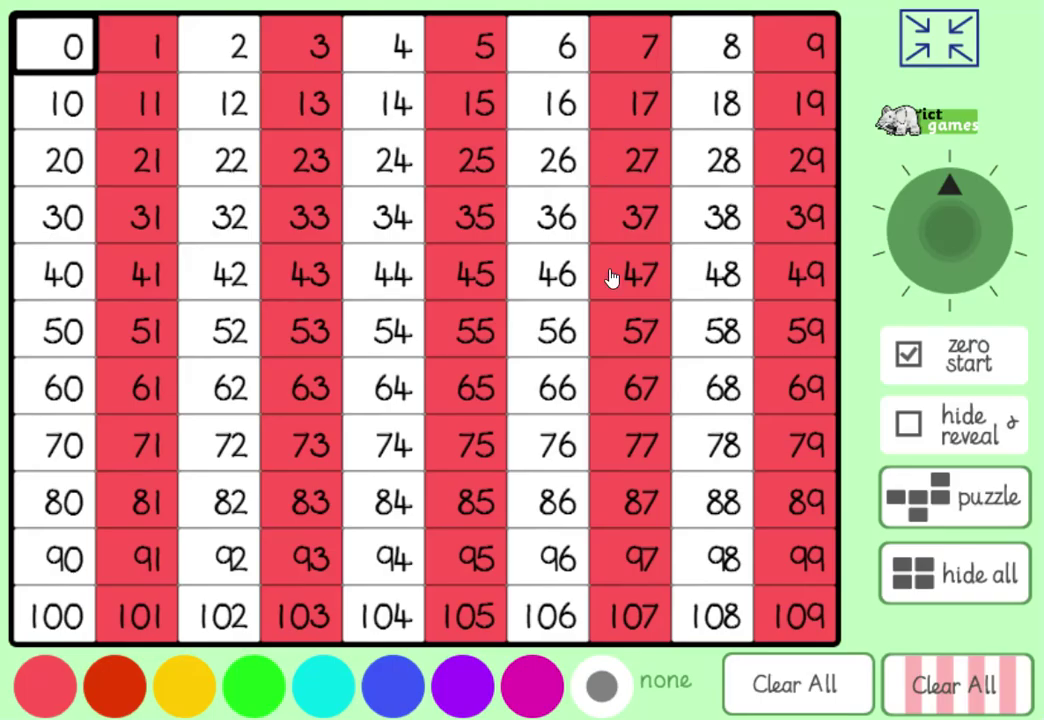
Choose green and paint cells 37, 47, 57 and 67
click(648, 229)
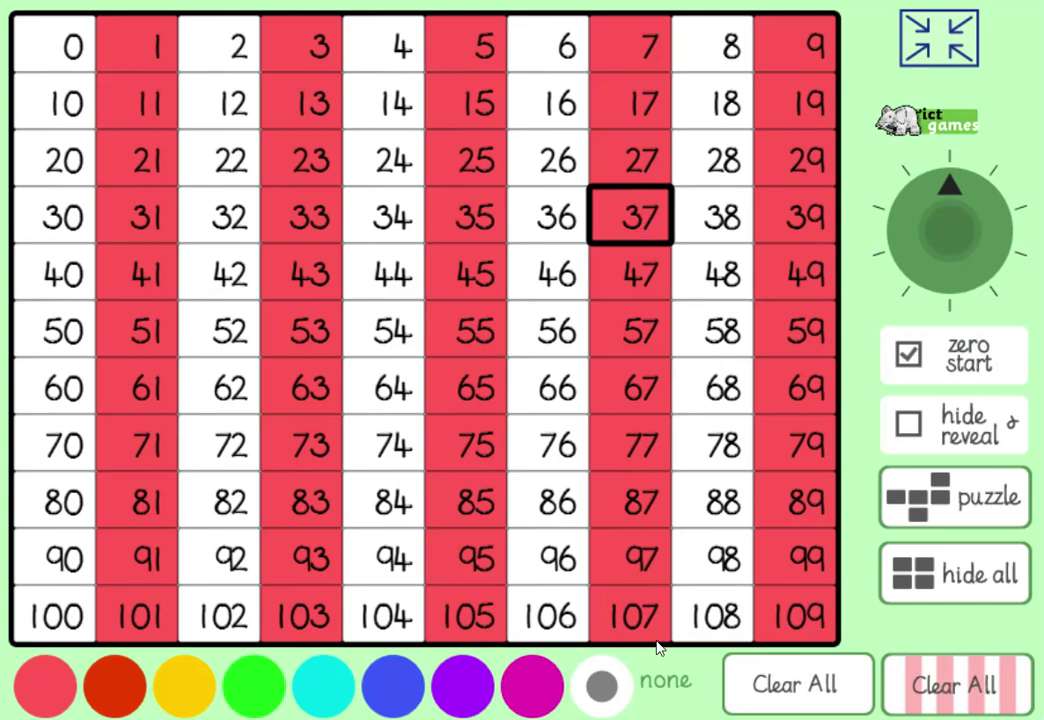
click(265, 692)
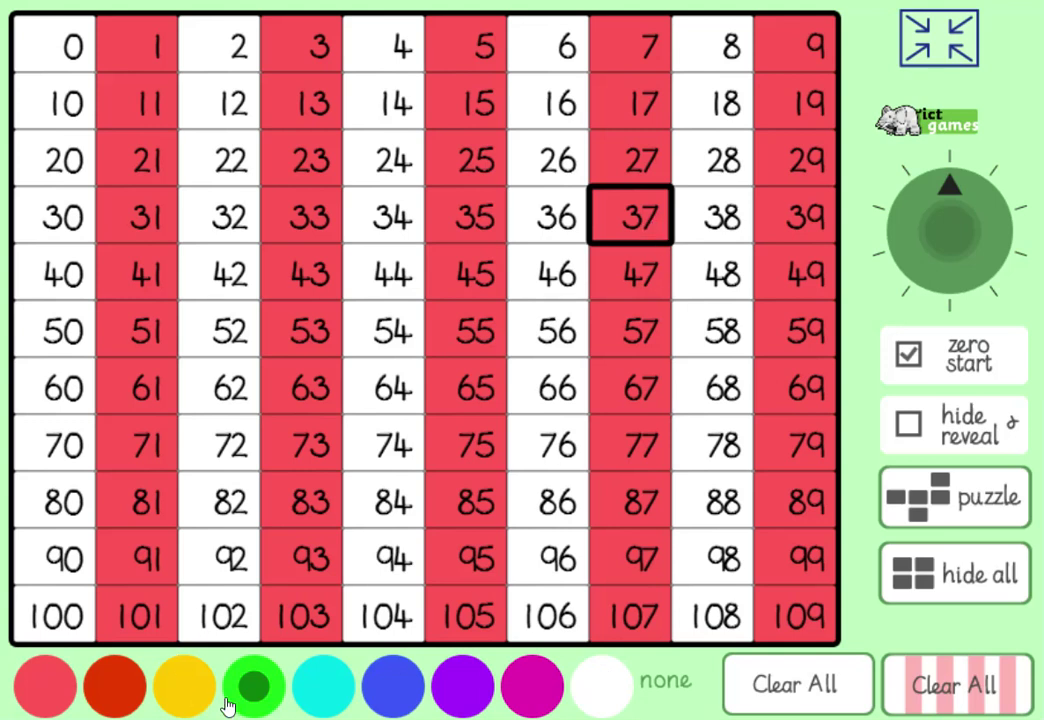
click(643, 230)
click(648, 272)
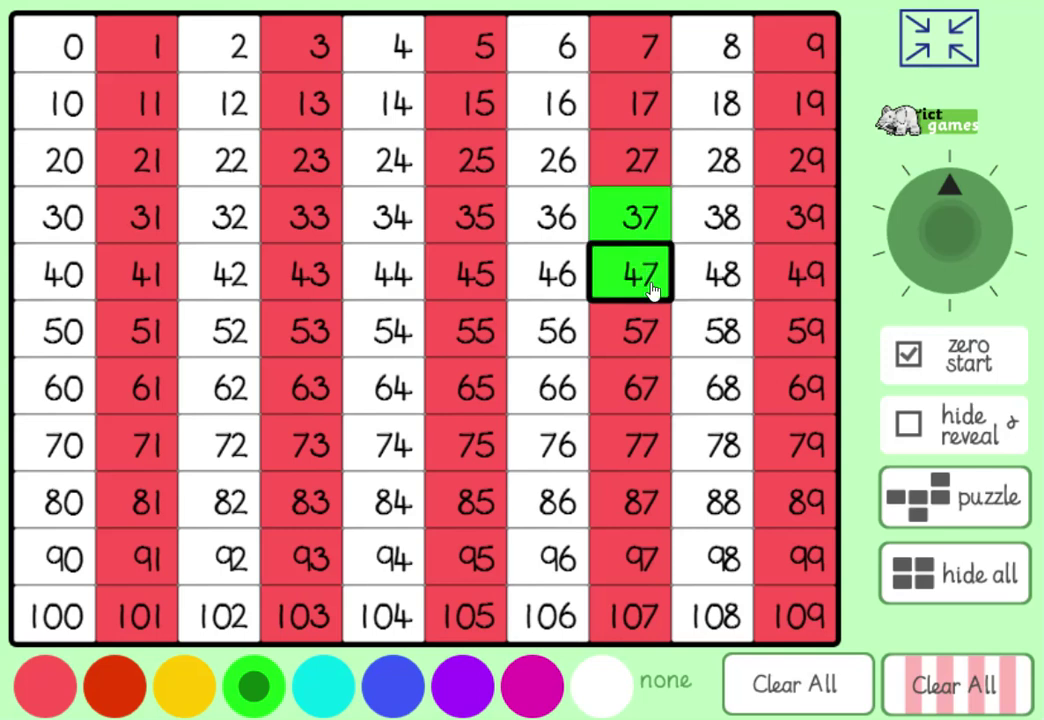
click(652, 343)
click(655, 398)
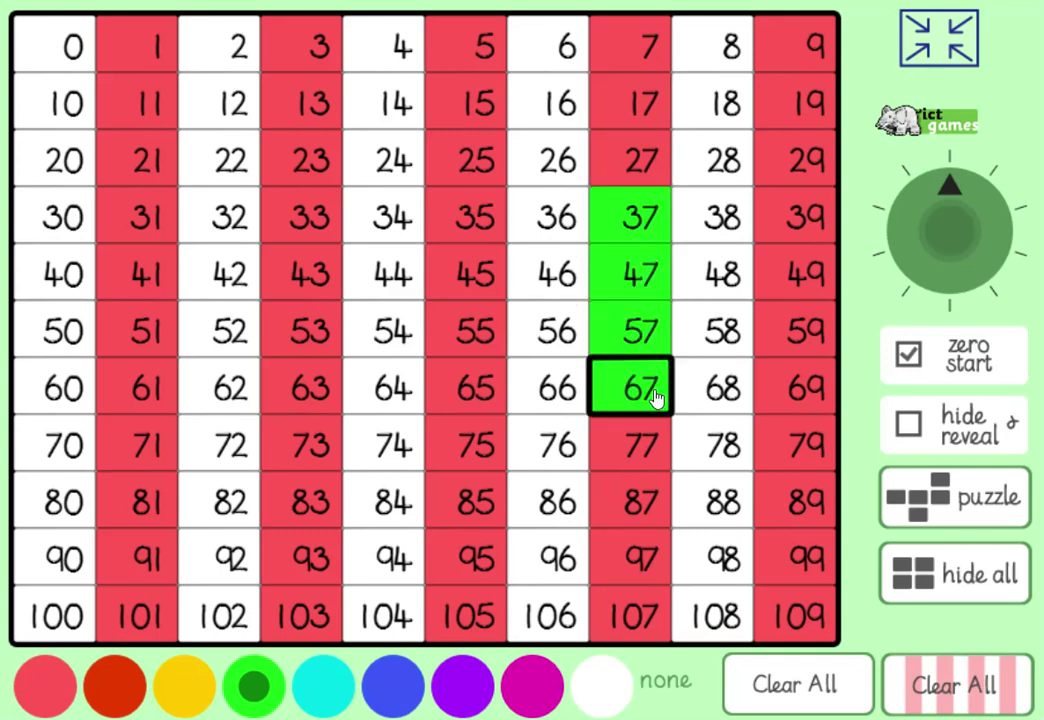
Paint 77, 87, 97 and 107 green, turn on hide and reveal, and clear all colours
click(652, 453)
click(655, 512)
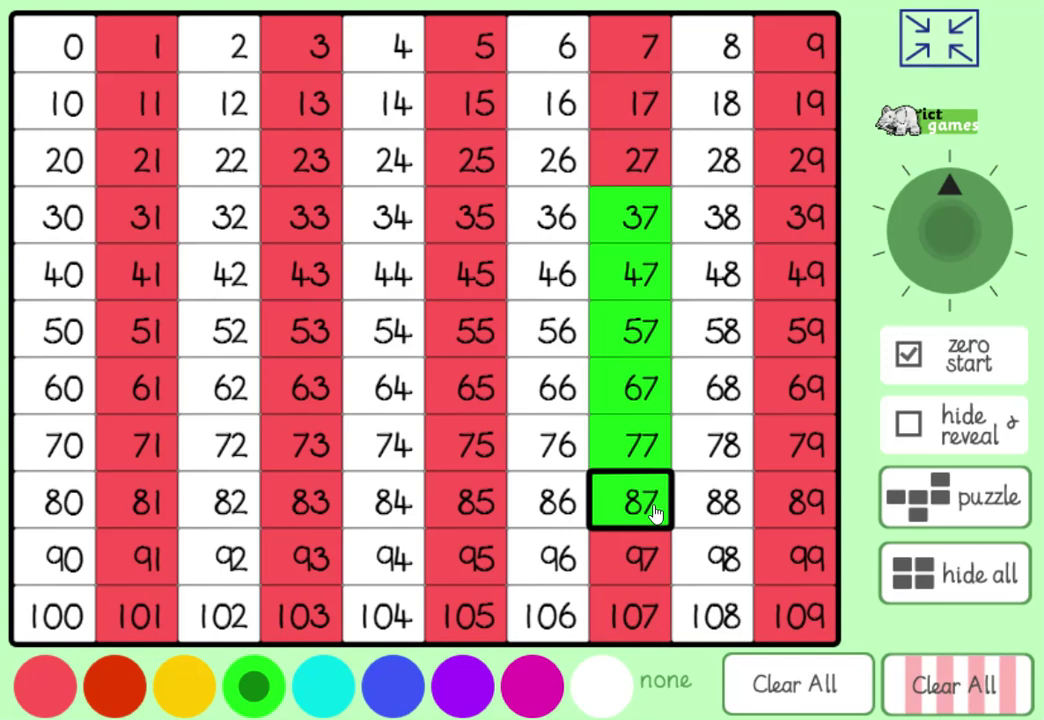
click(653, 567)
click(649, 630)
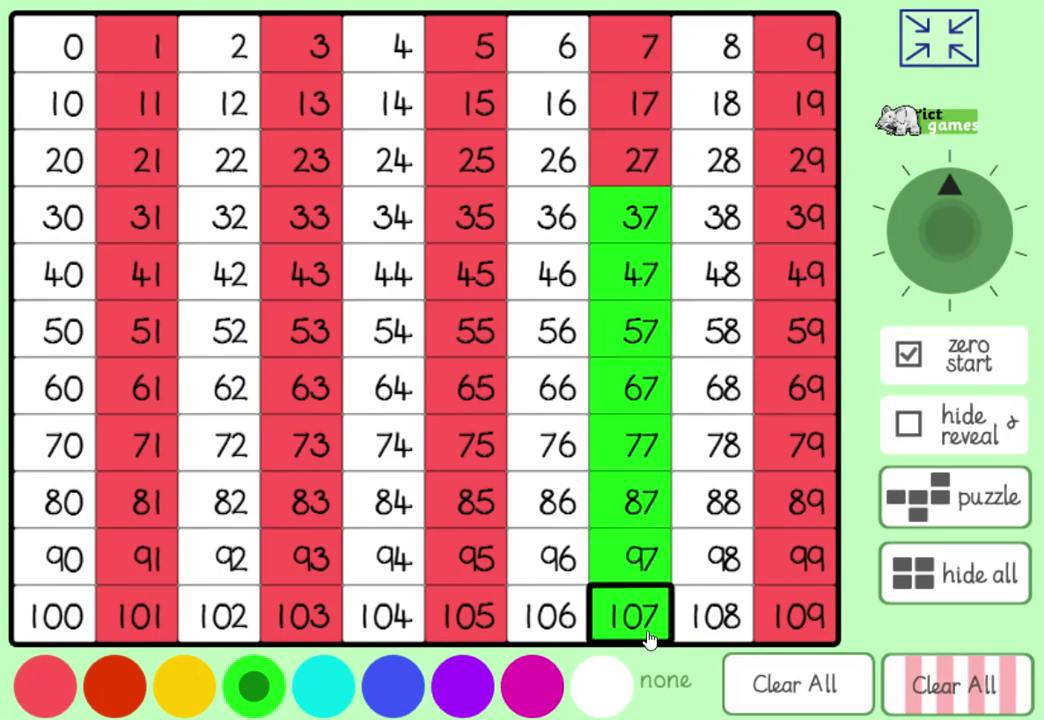
click(910, 426)
click(827, 697)
Hide every number, then reveal the column 35, 45, 55, 65, 75, 85, 95 and 105
click(916, 590)
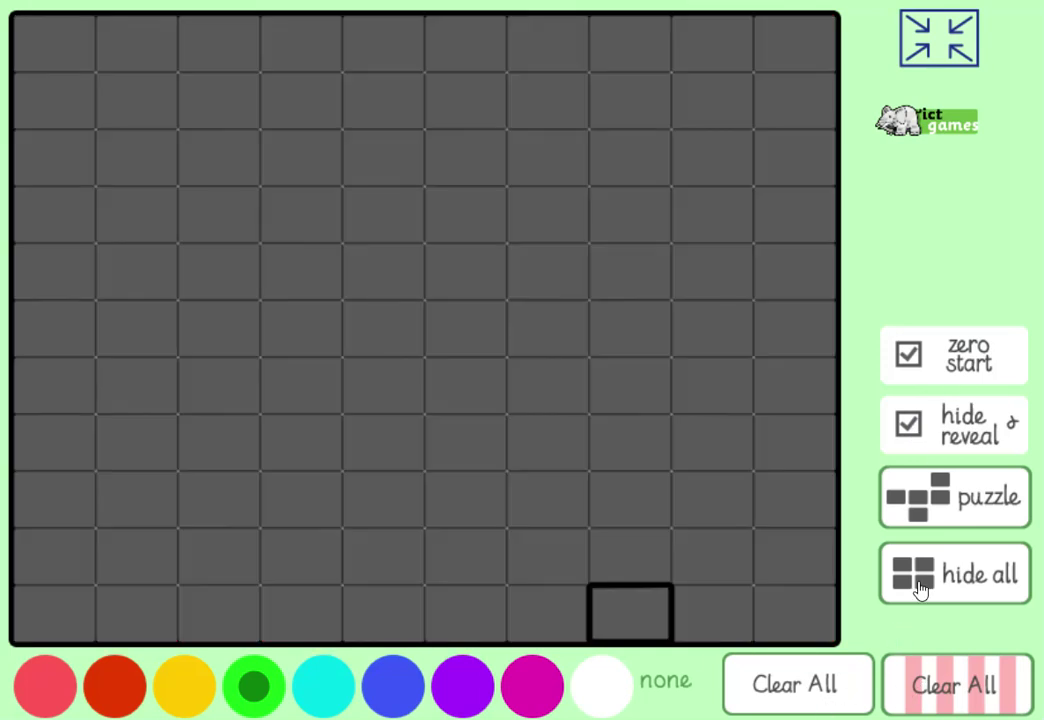
click(464, 221)
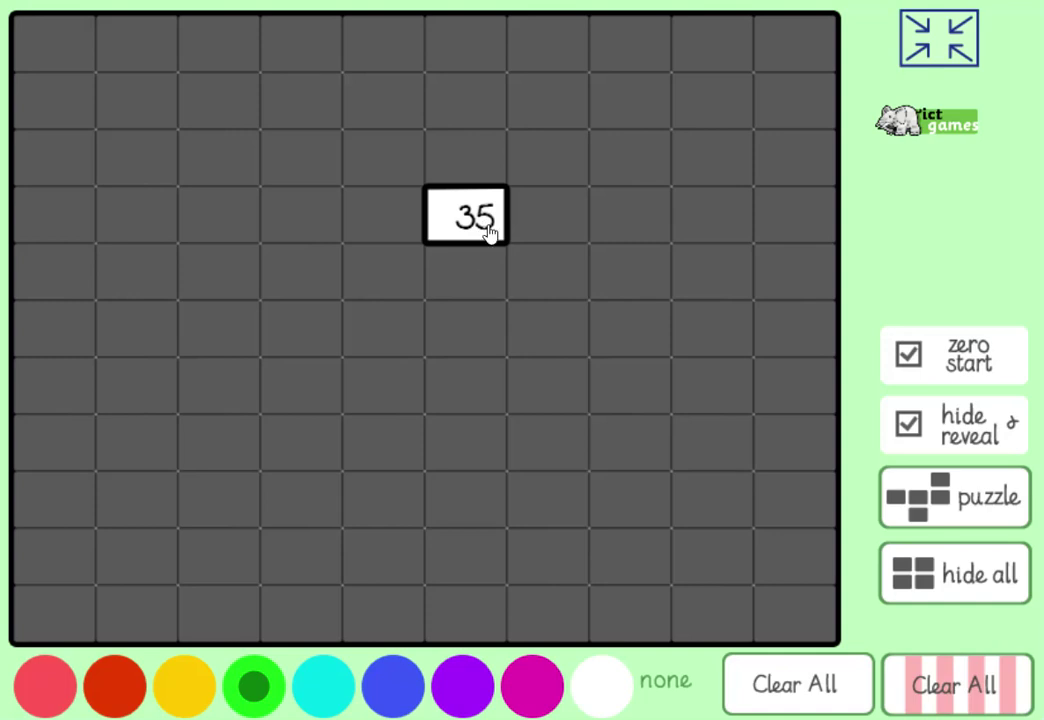
click(482, 284)
click(487, 345)
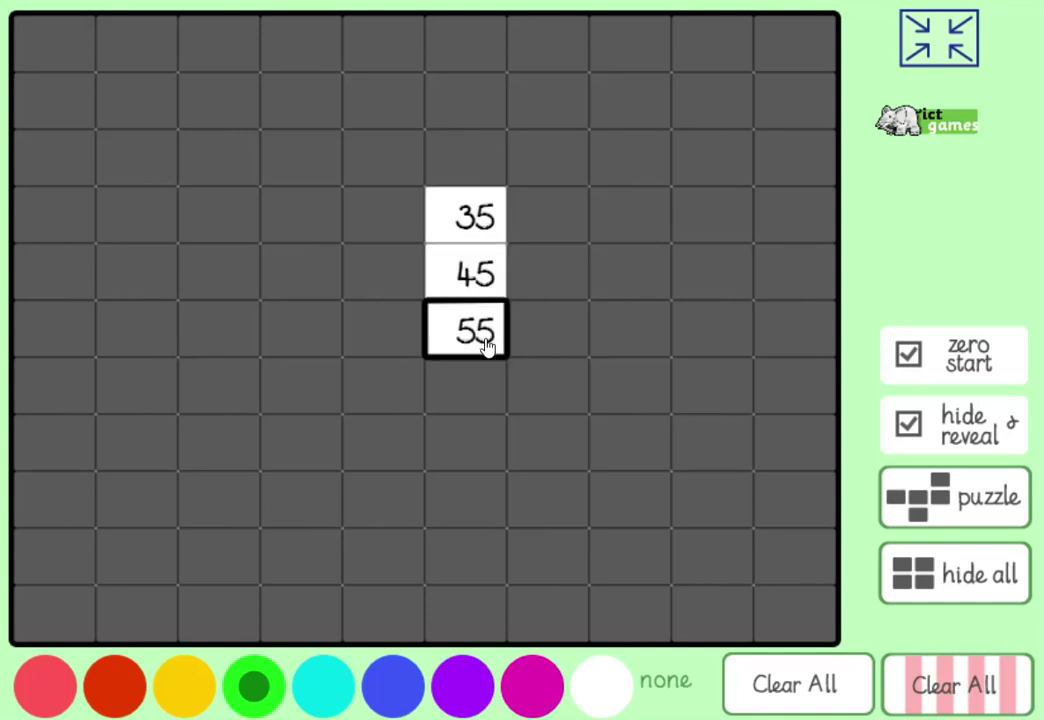
click(487, 397)
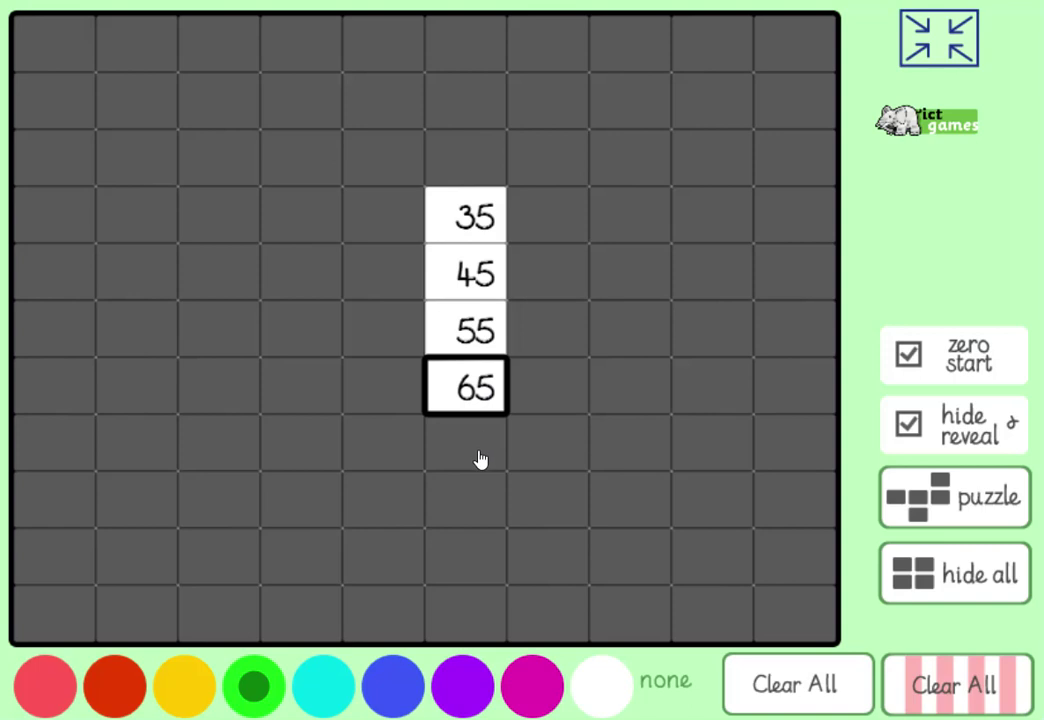
click(481, 456)
click(480, 514)
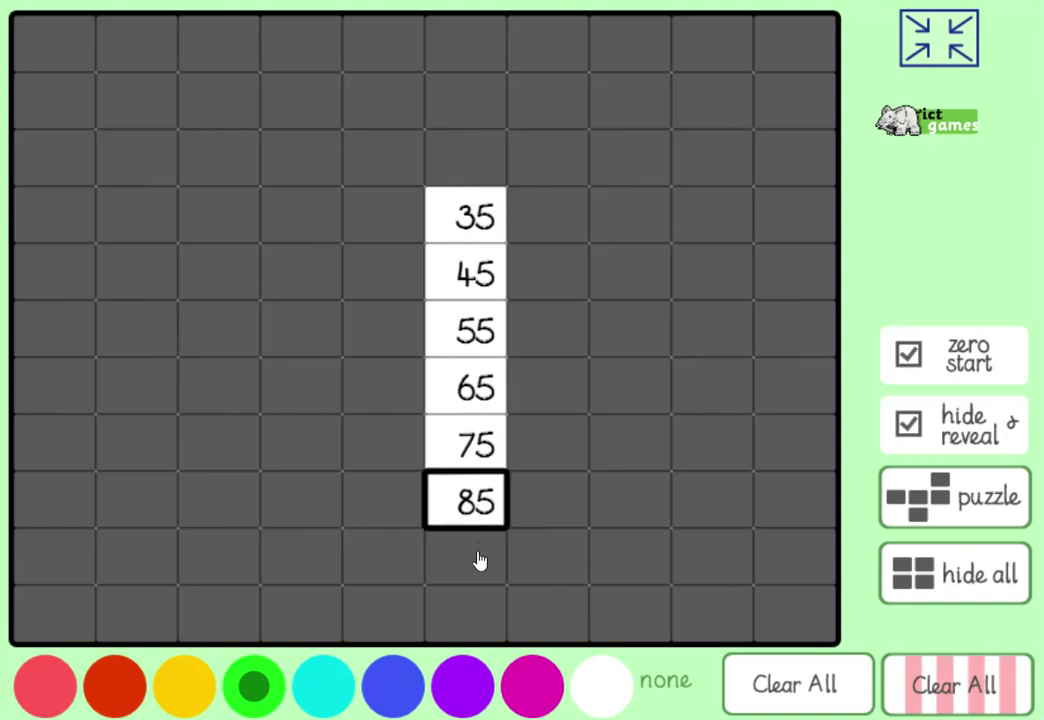
click(480, 566)
click(480, 618)
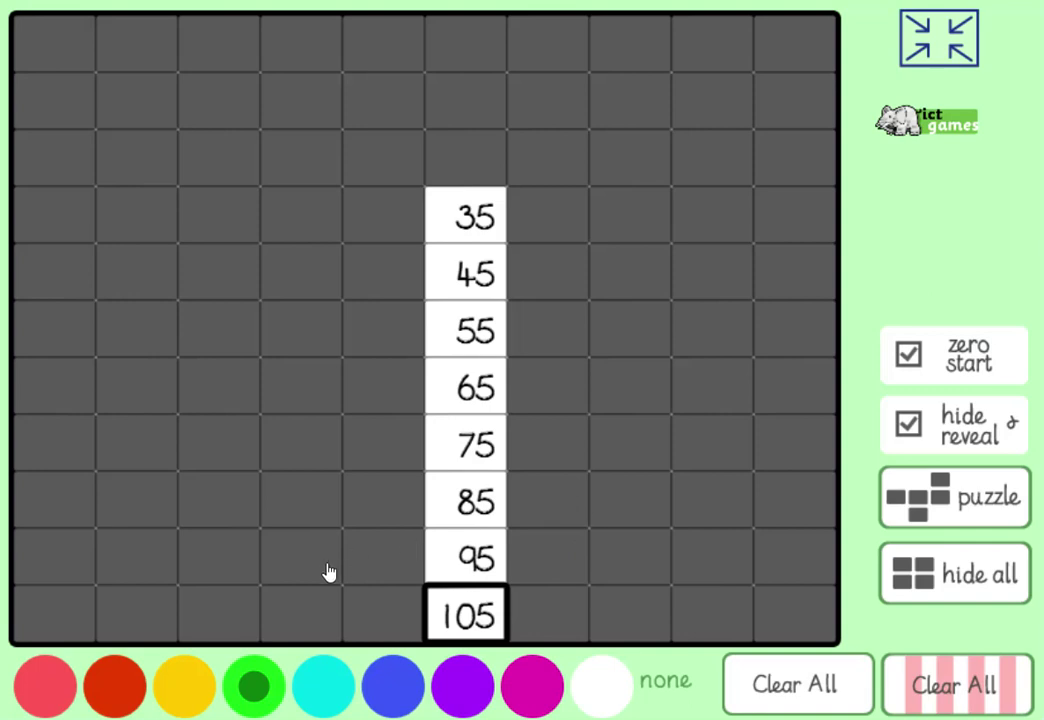
Reveal 103, 93, 83, 73, 63 and 53 going up the column
click(303, 618)
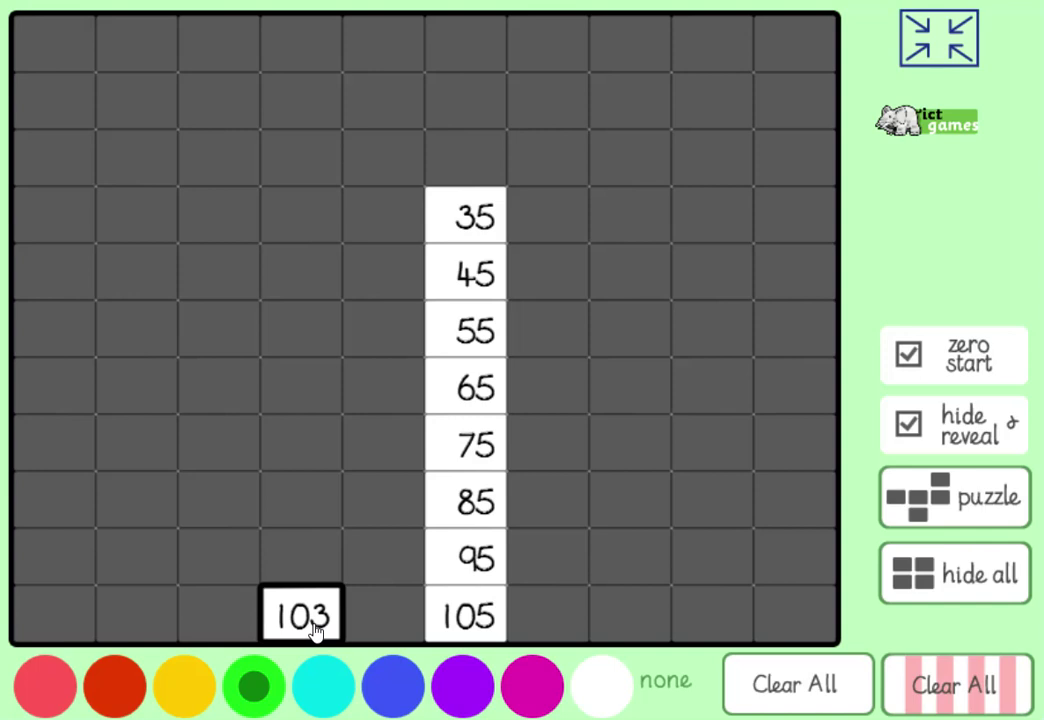
click(318, 560)
click(318, 500)
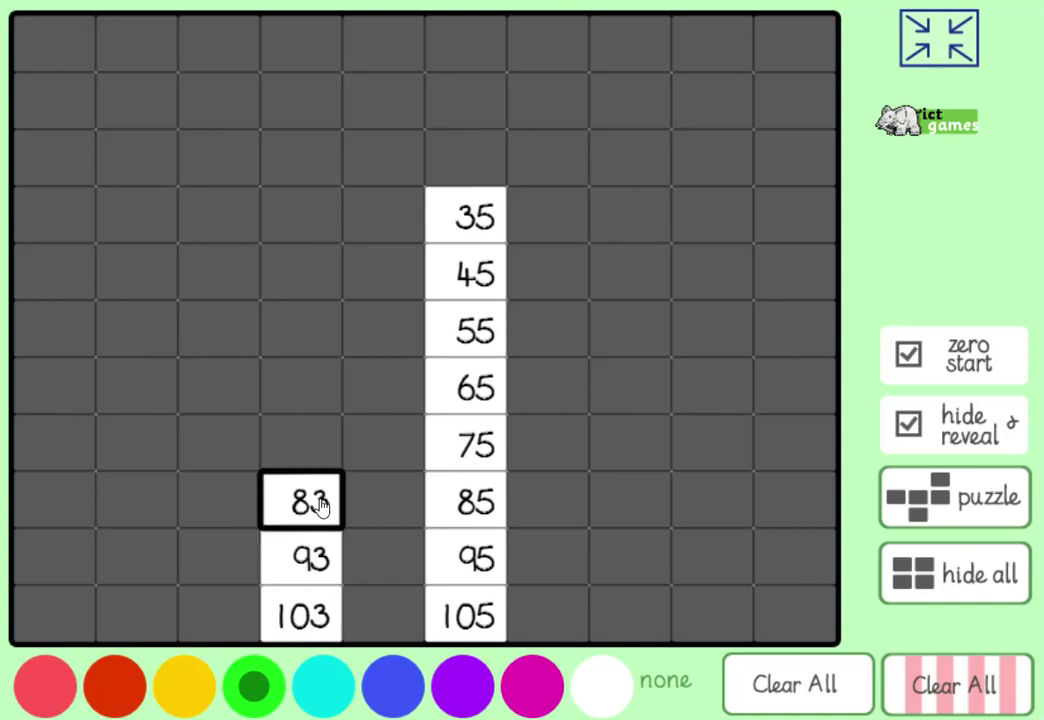
click(322, 446)
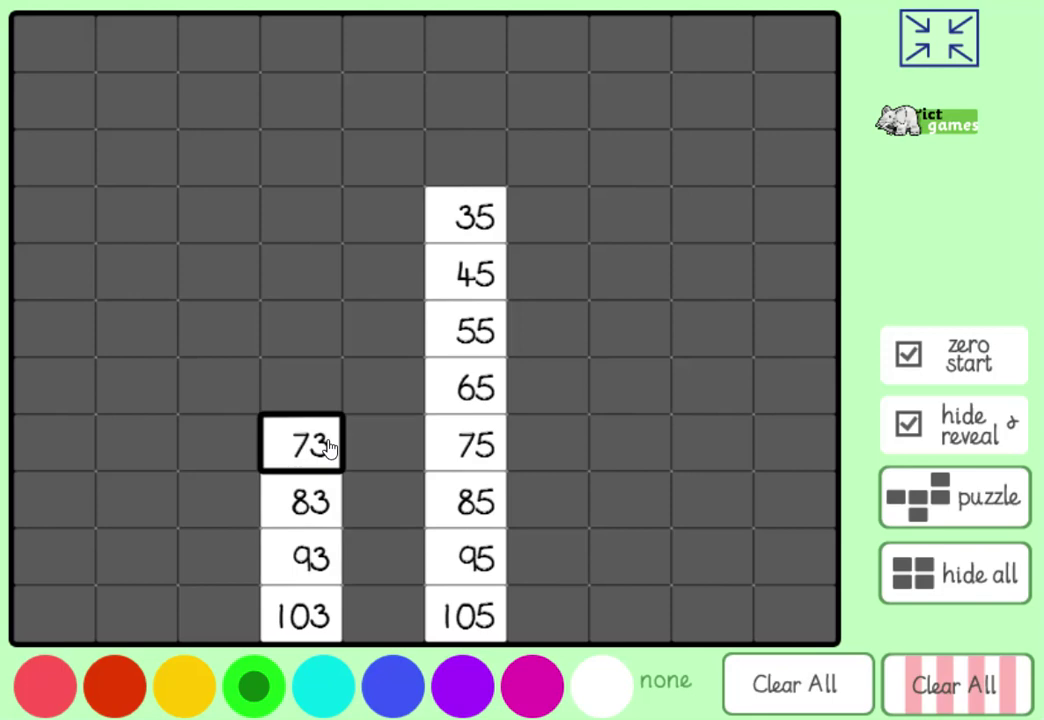
click(284, 389)
click(277, 338)
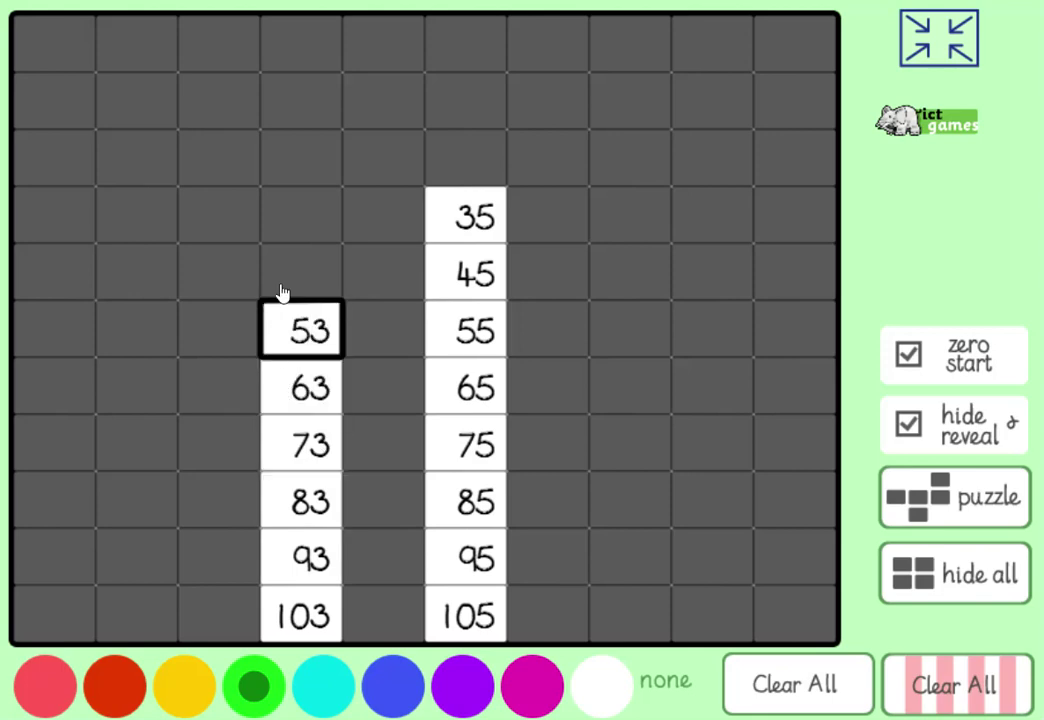
Reveal 43, 33, 23, 13 and 3, then start a new missing-number puzzle
click(282, 291)
click(272, 222)
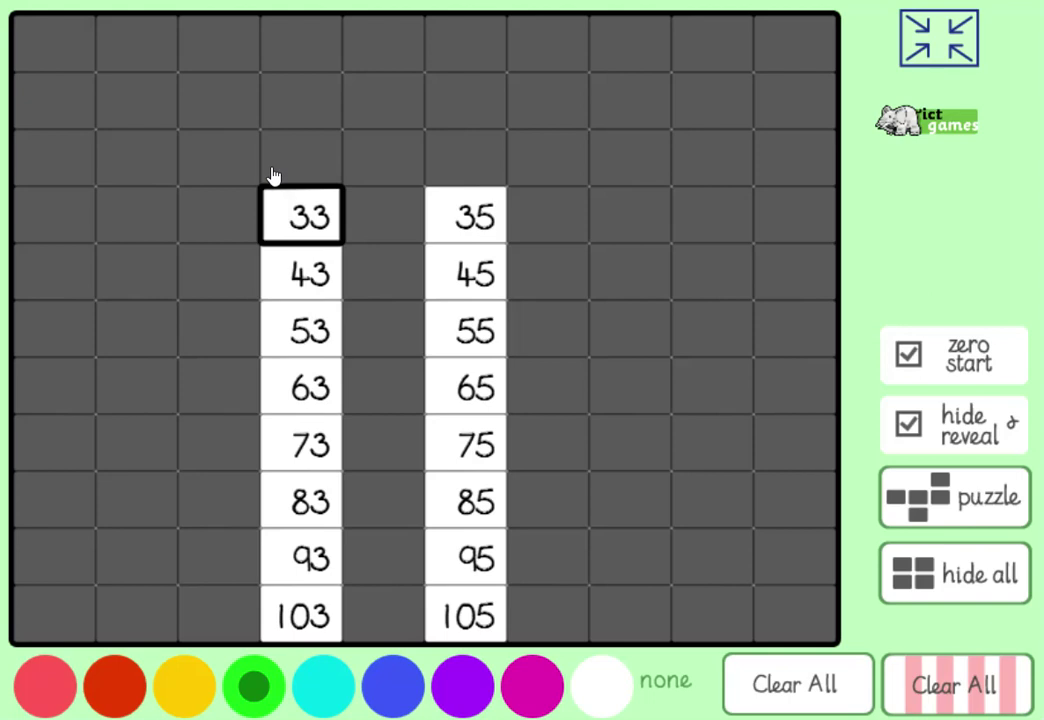
click(273, 175)
click(277, 102)
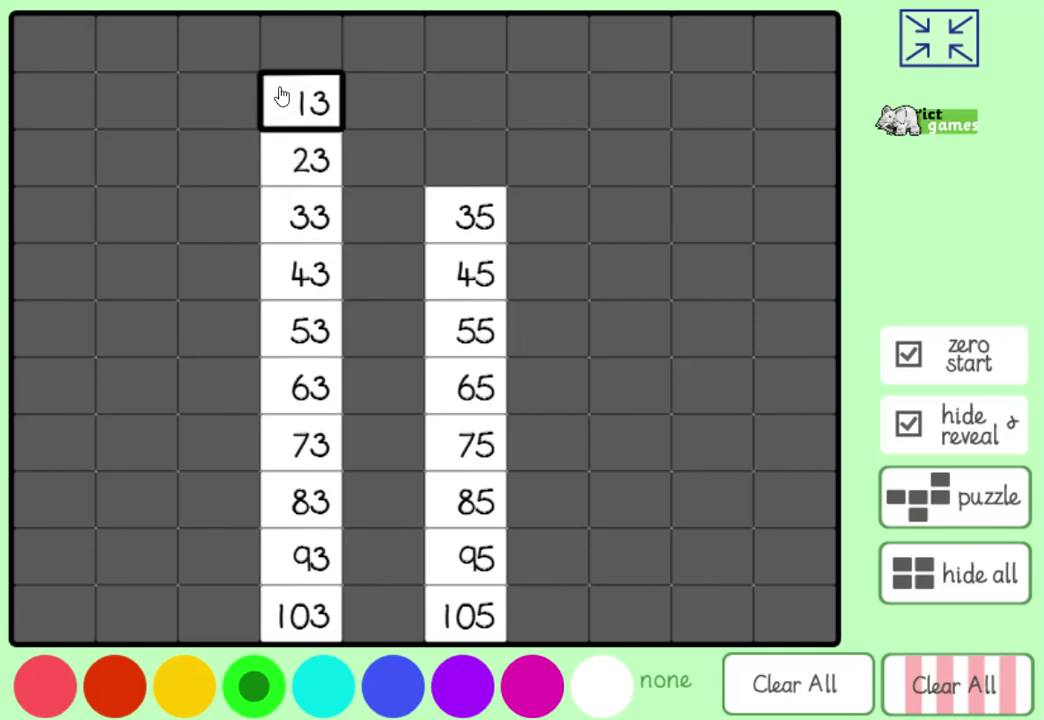
click(281, 56)
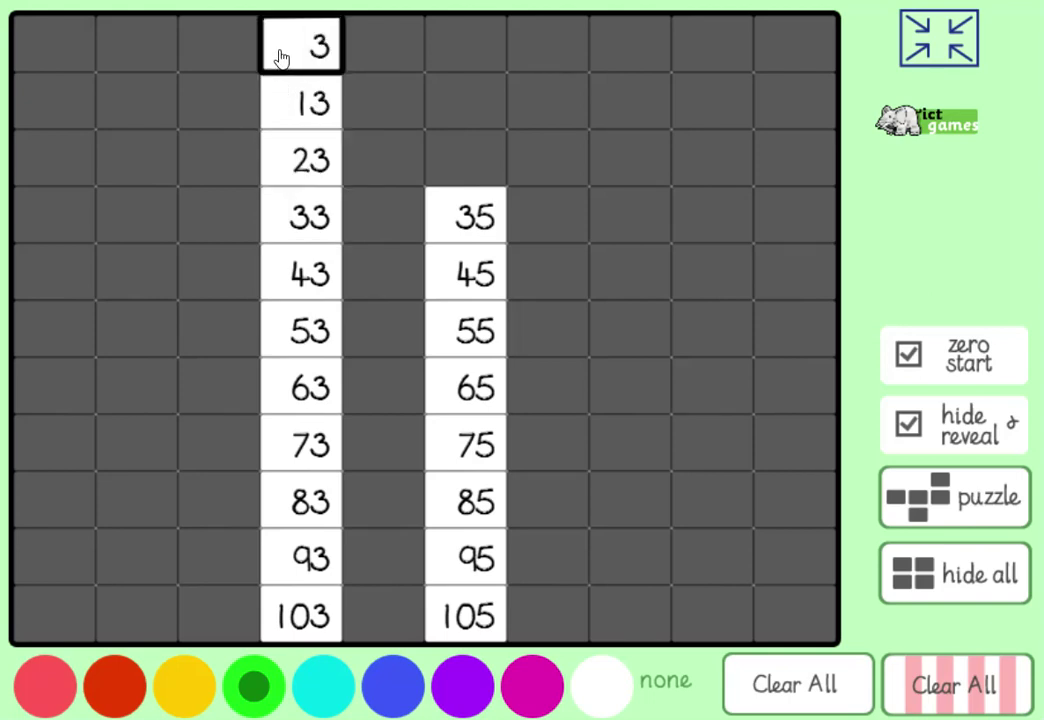
click(945, 500)
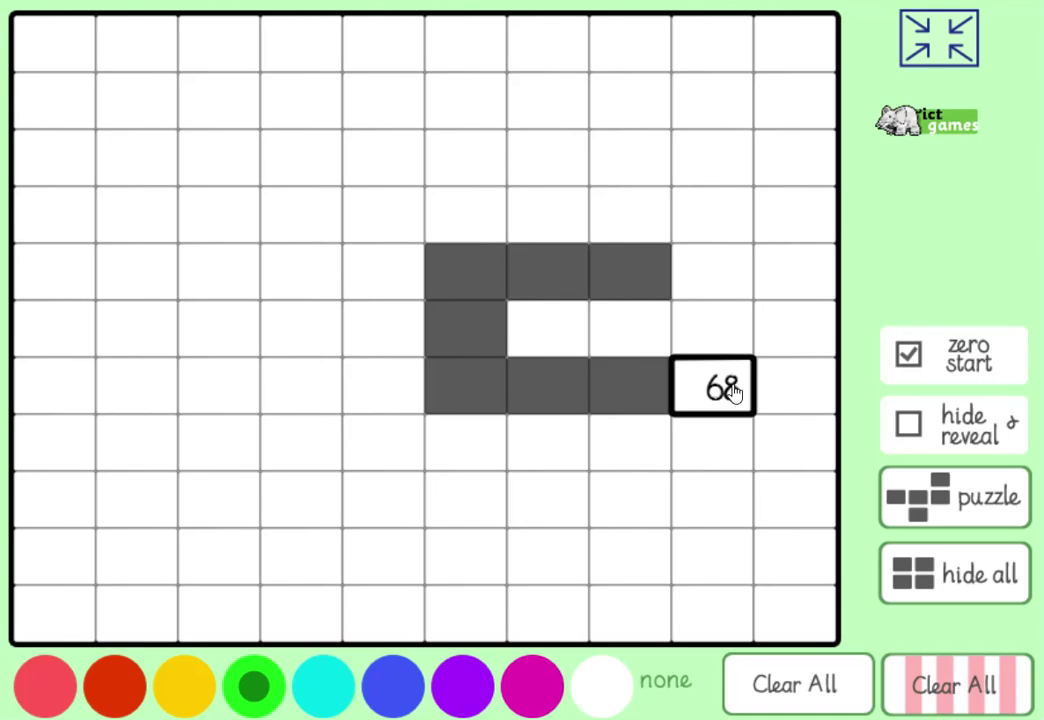
Fill the puzzle shape by revealing 67, 66, 65, 55, 45, 46 and 47
click(638, 408)
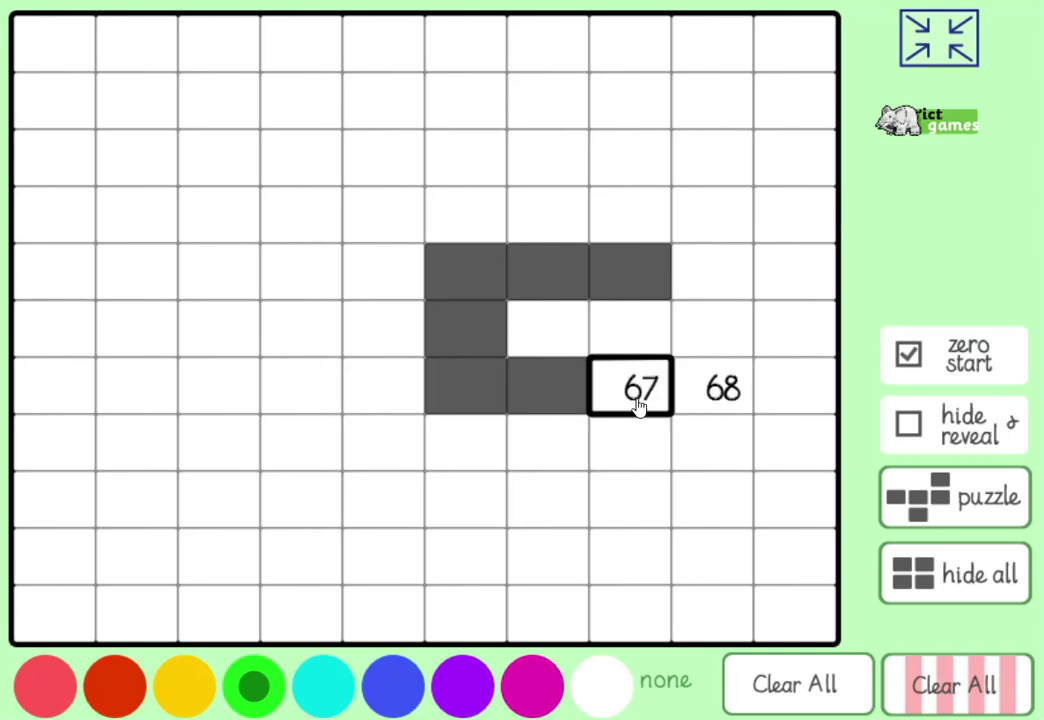
click(550, 408)
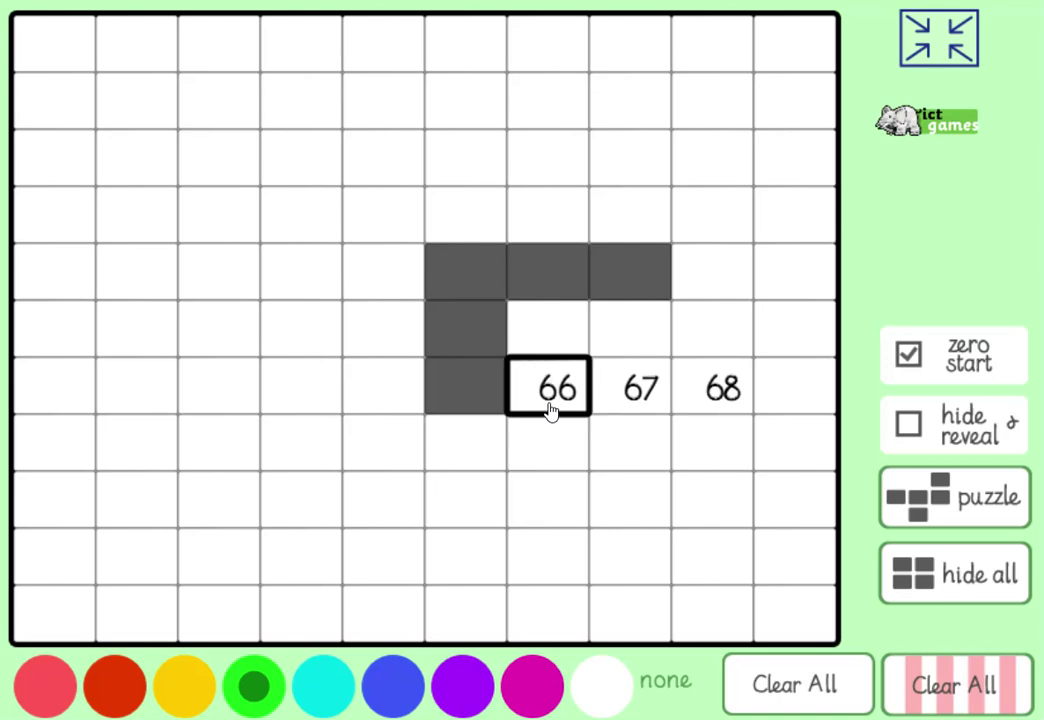
click(452, 411)
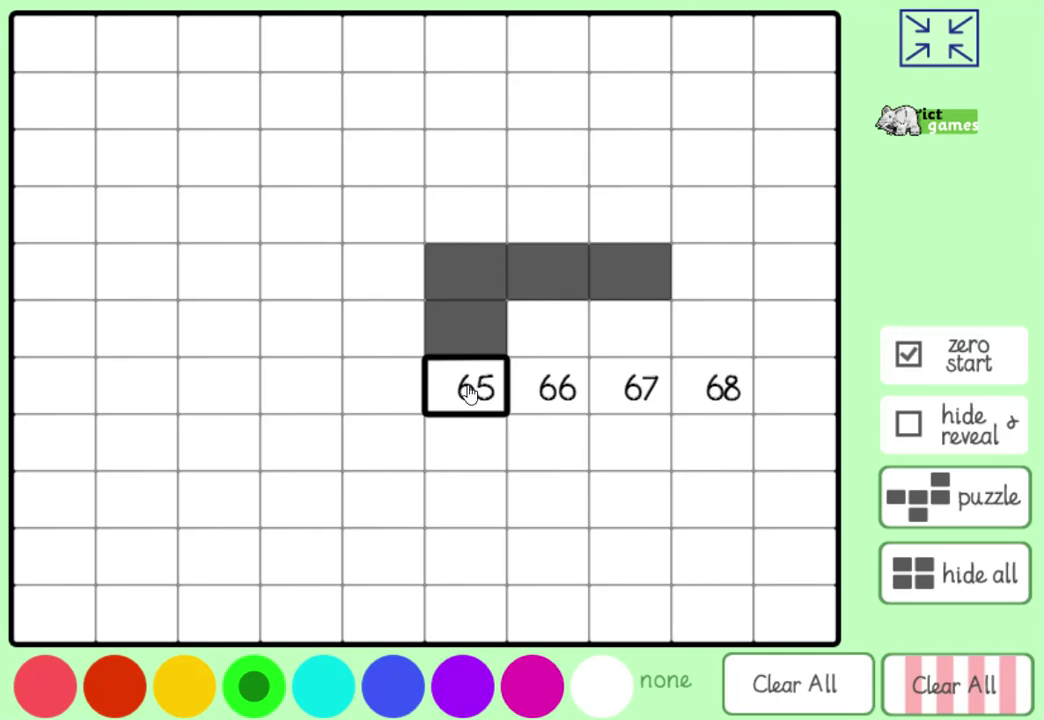
click(444, 348)
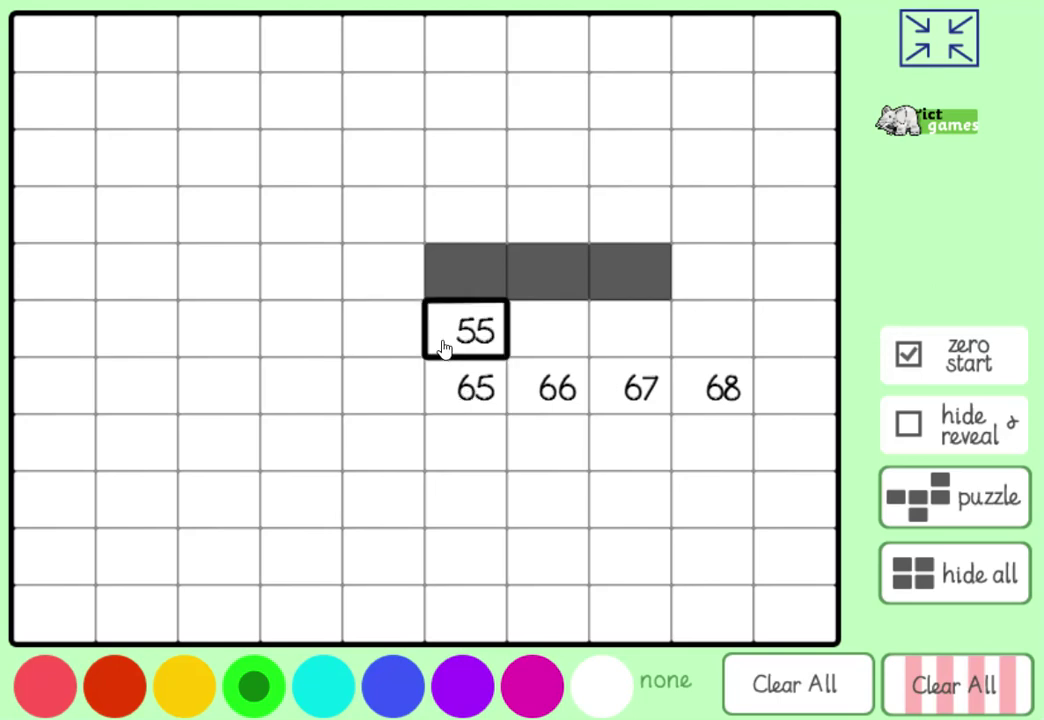
click(448, 286)
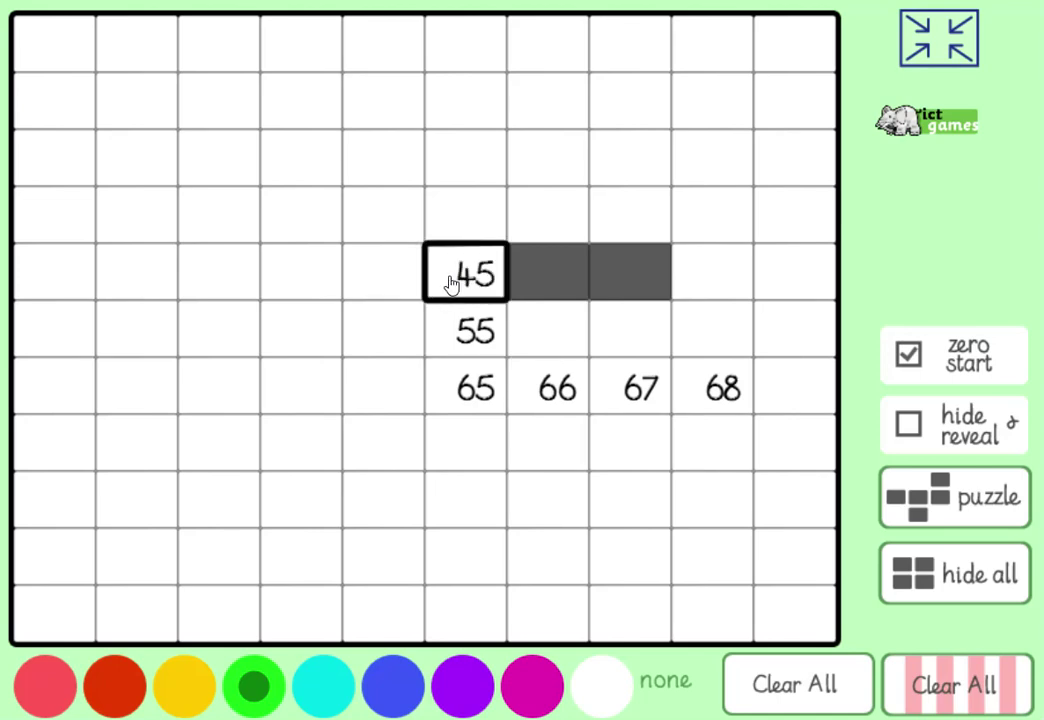
click(560, 290)
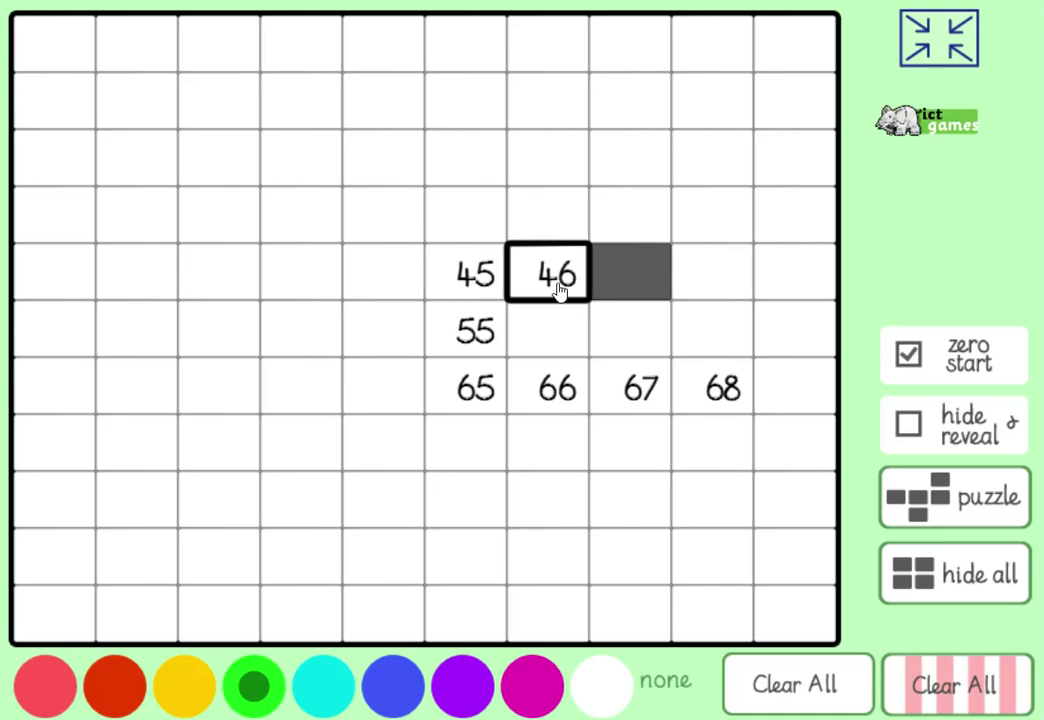
click(628, 297)
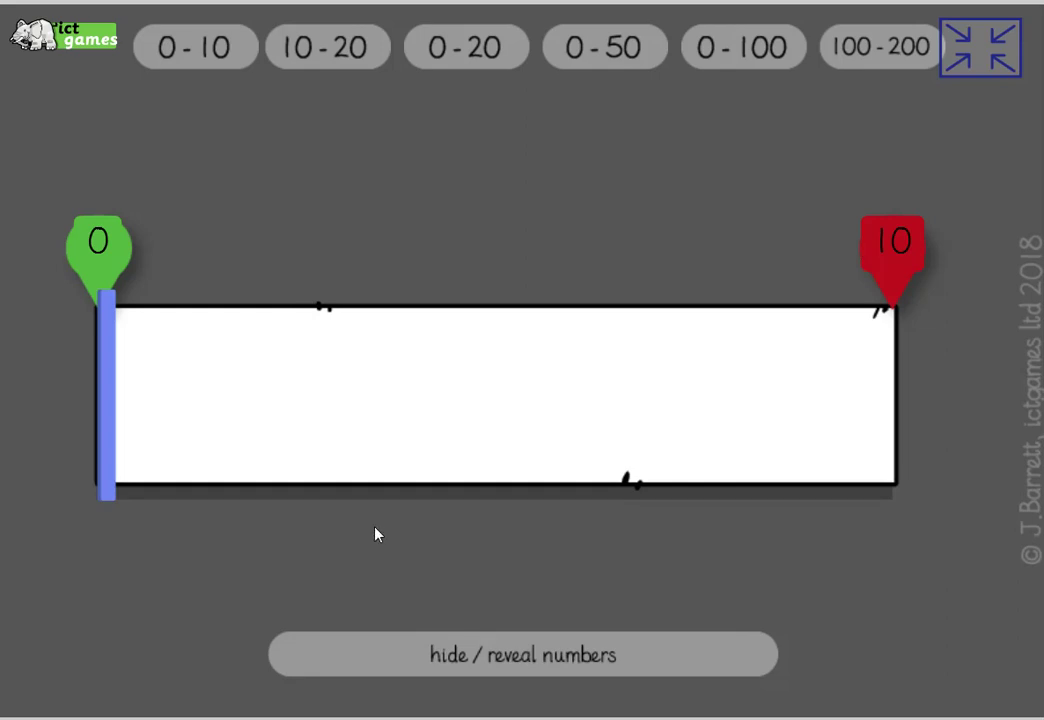
Place the marker at 5 on the 0–10 line, check with numbers shown, then hide them
mouse_move(112, 499)
mouse_down()
mouse_move(431, 473)
mouse_move(508, 475)
mouse_move(489, 482)
mouse_move(501, 482)
mouse_up()
click(543, 660)
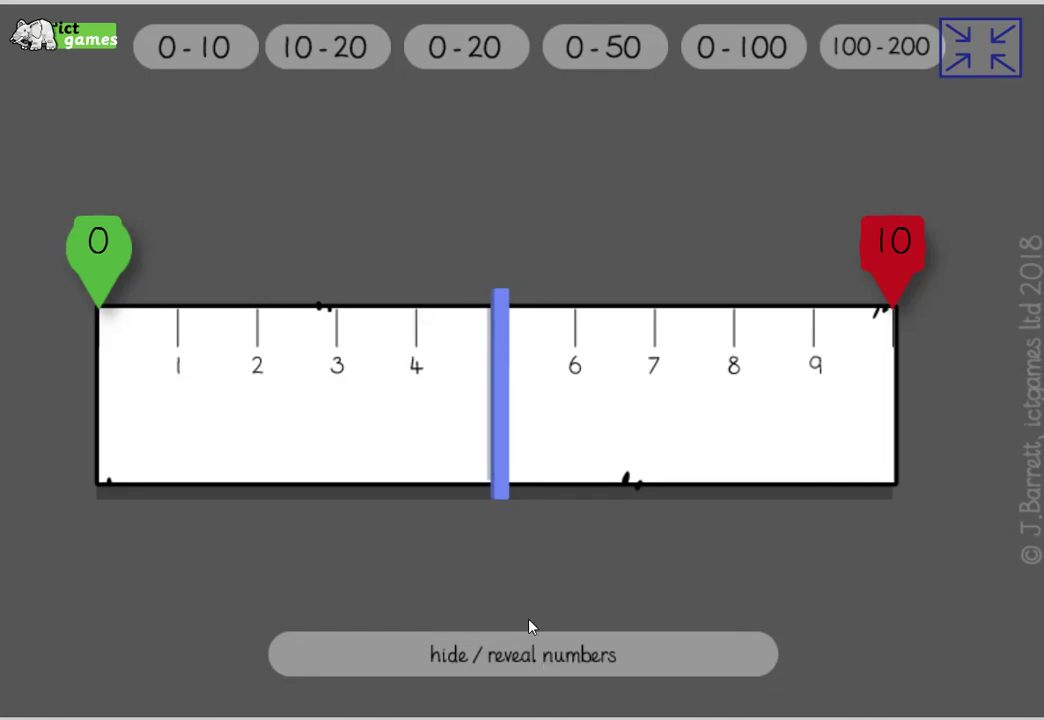
click(532, 658)
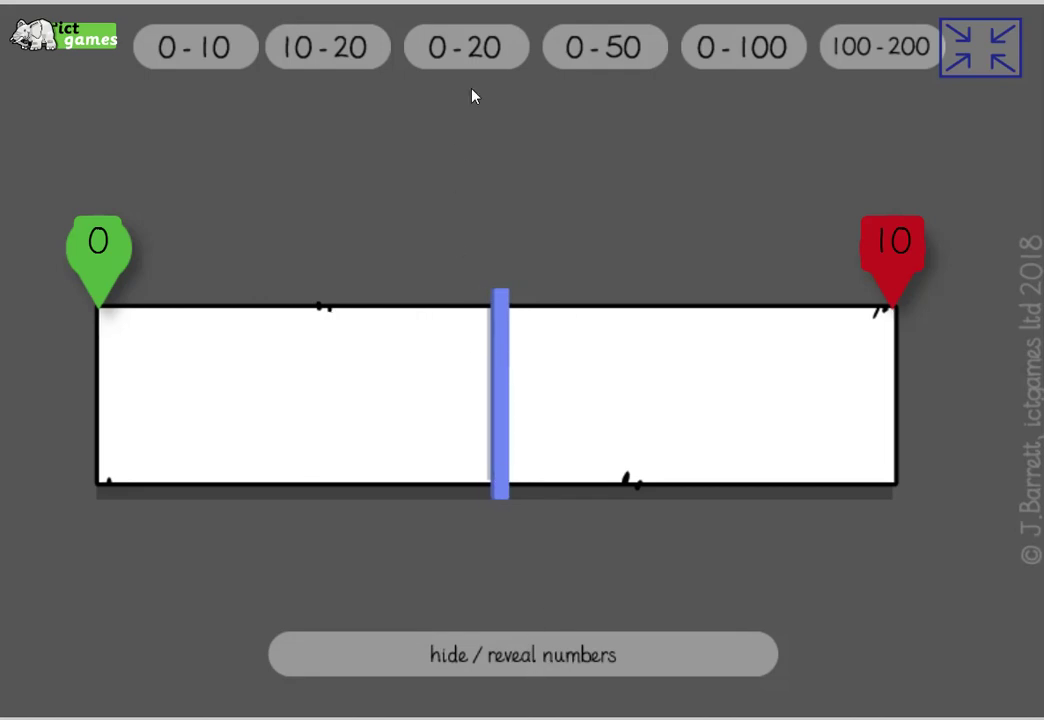
Switch to the 0–20 line, estimate near 20, and check it lands on 19
click(479, 58)
drag(503, 473, 121, 506)
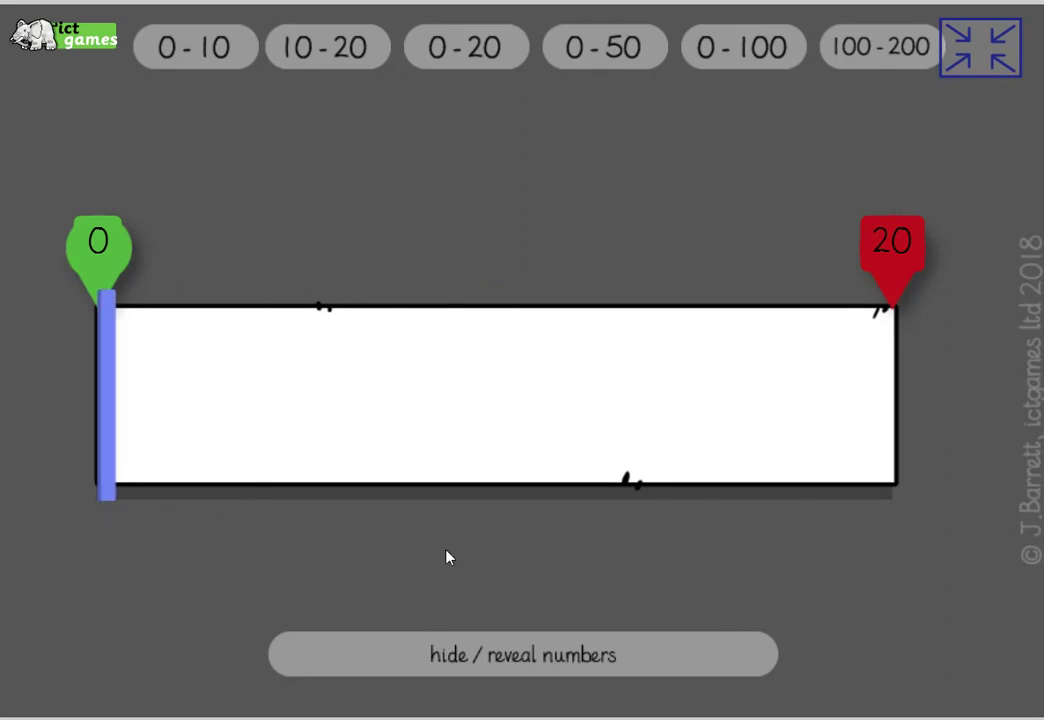
drag(104, 493, 826, 480)
click(544, 663)
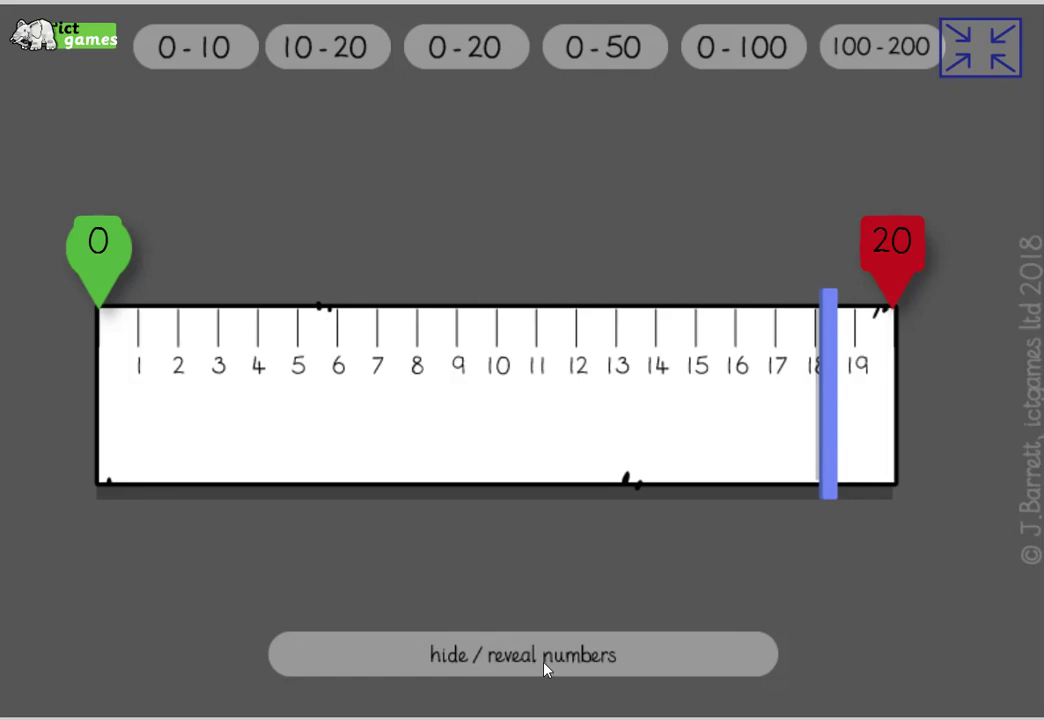
drag(834, 492, 857, 487)
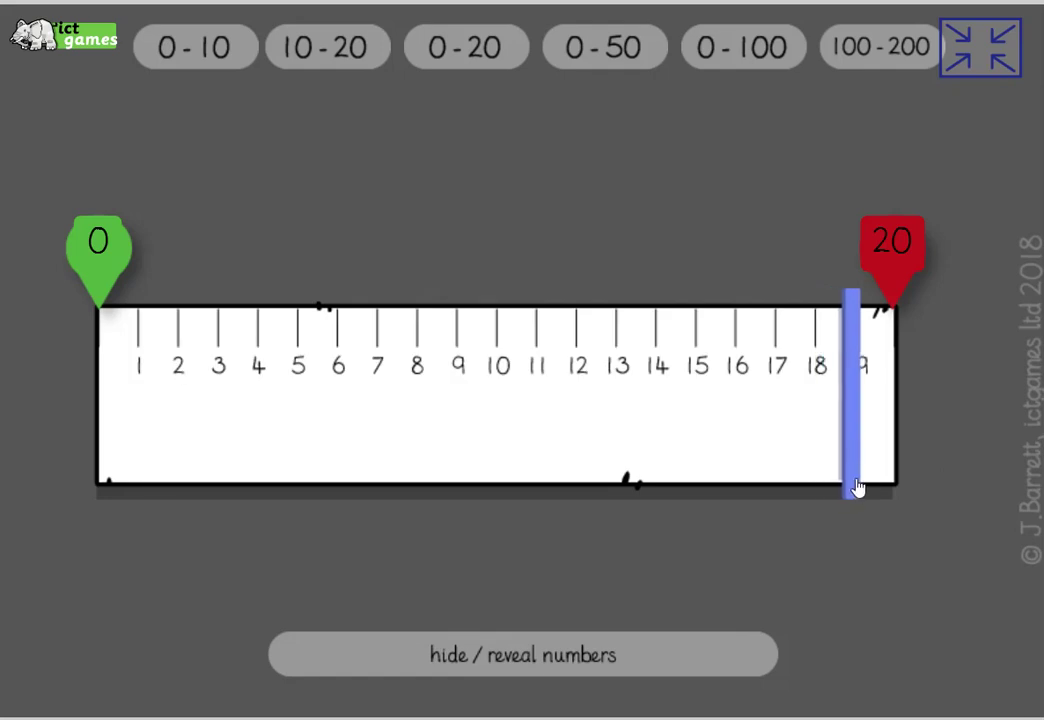
click(613, 661)
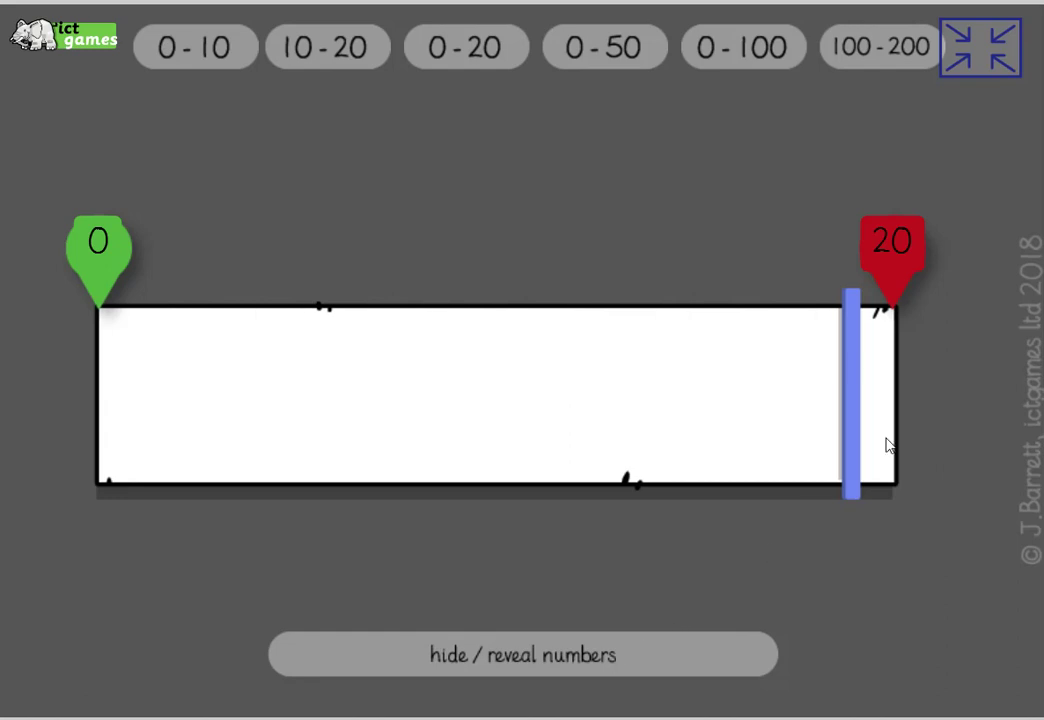
Move the marker to 10, then to 15, checking each against the revealed numbers
drag(851, 431, 493, 430)
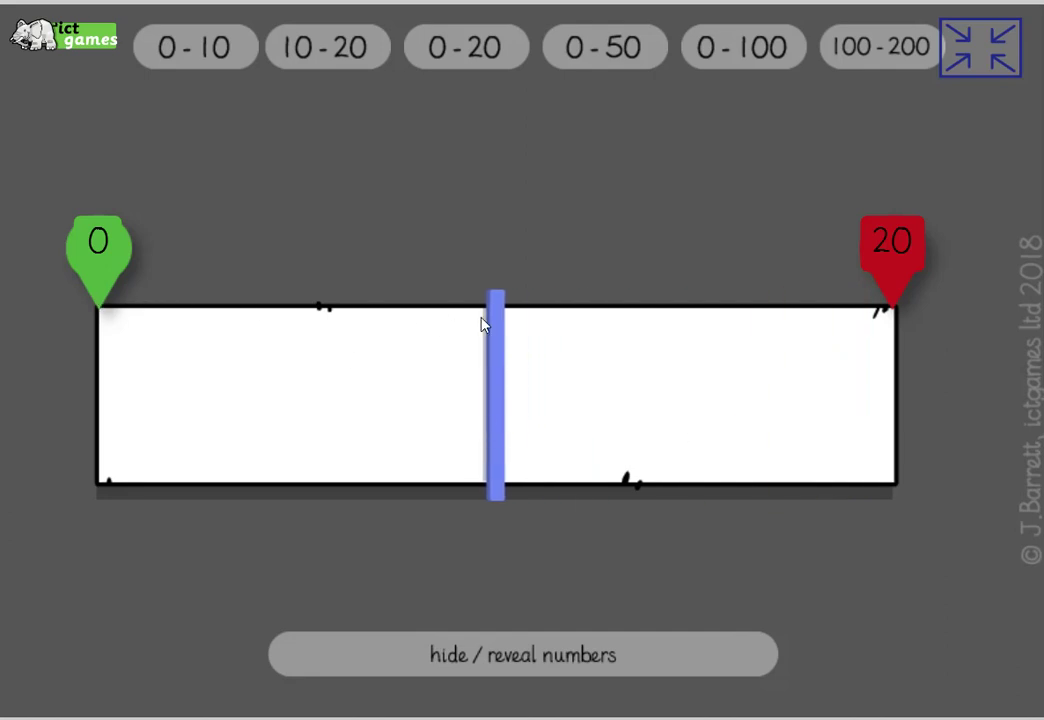
click(543, 655)
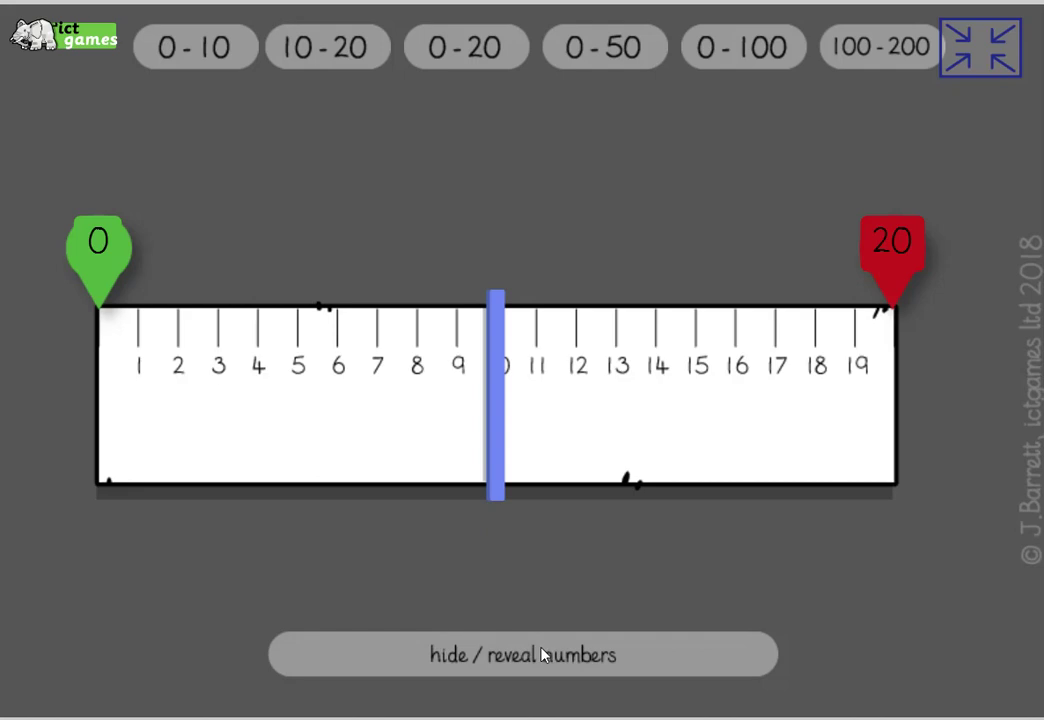
click(543, 655)
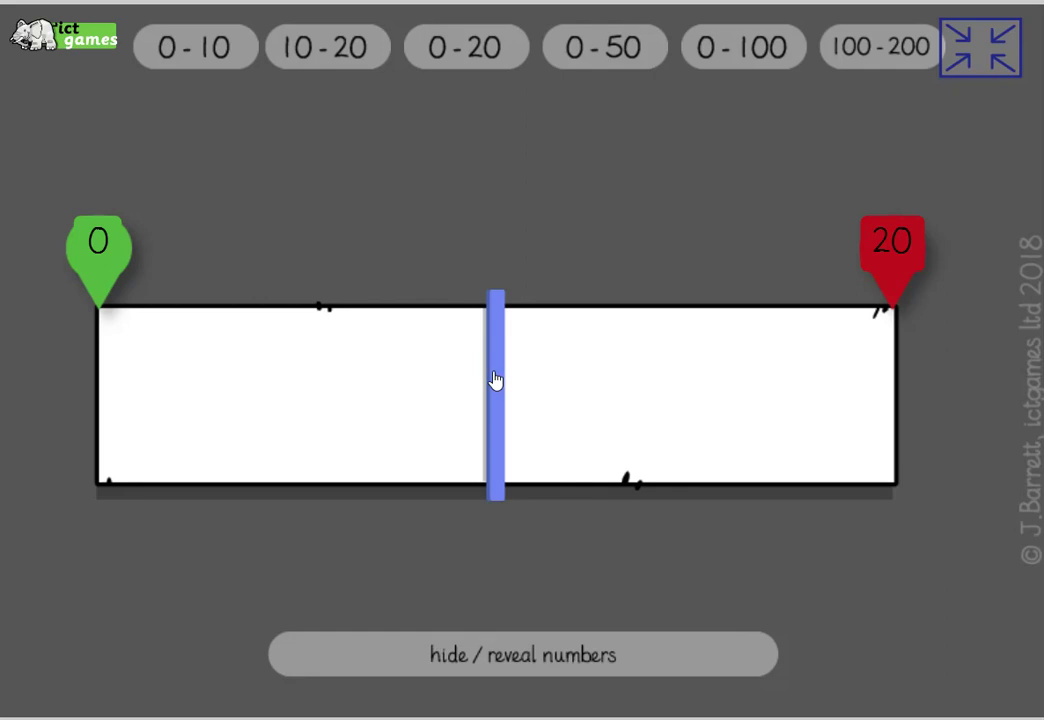
drag(495, 380, 718, 373)
click(607, 663)
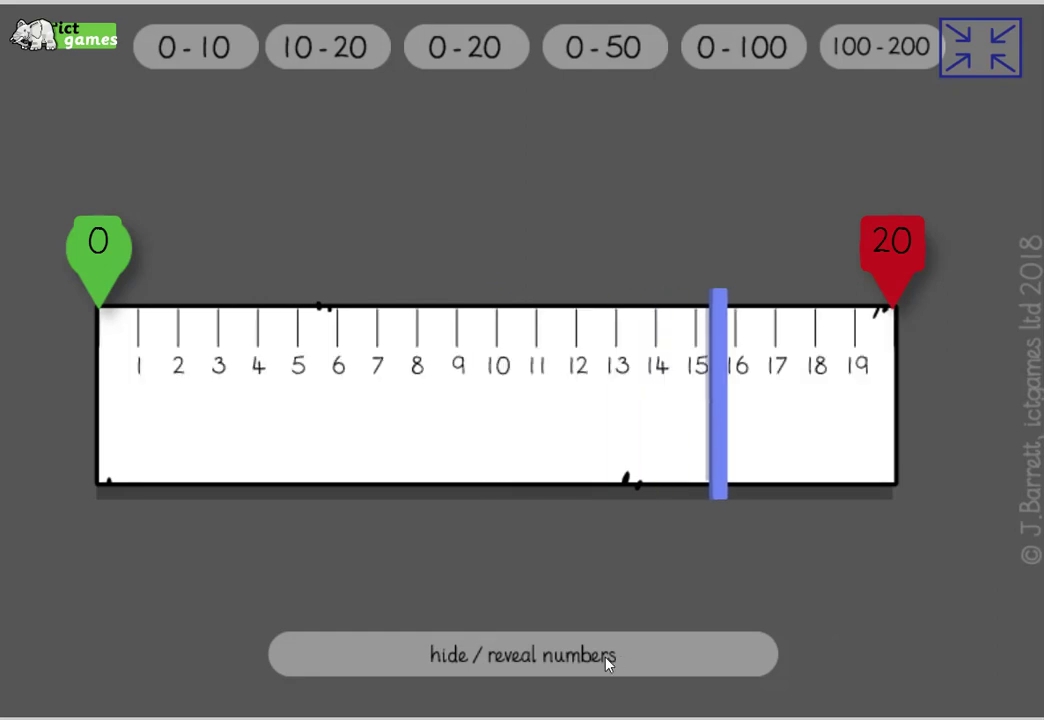
drag(727, 424, 704, 431)
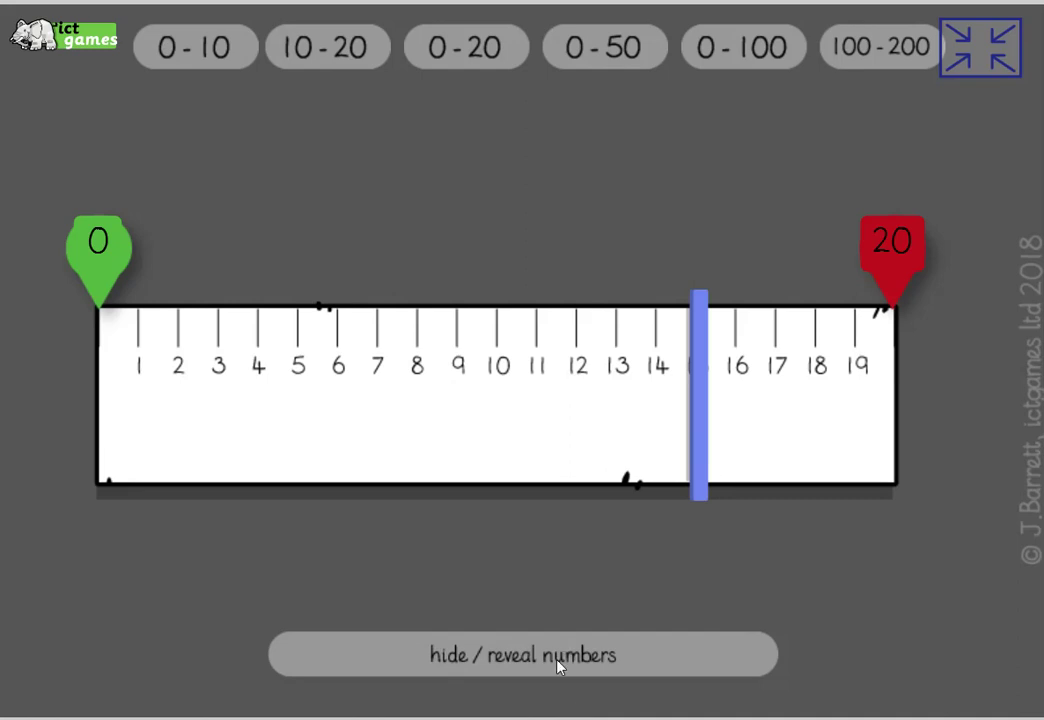
Switch the number line to 0–50 and return the marker to 0, with the numbers hidden
click(628, 50)
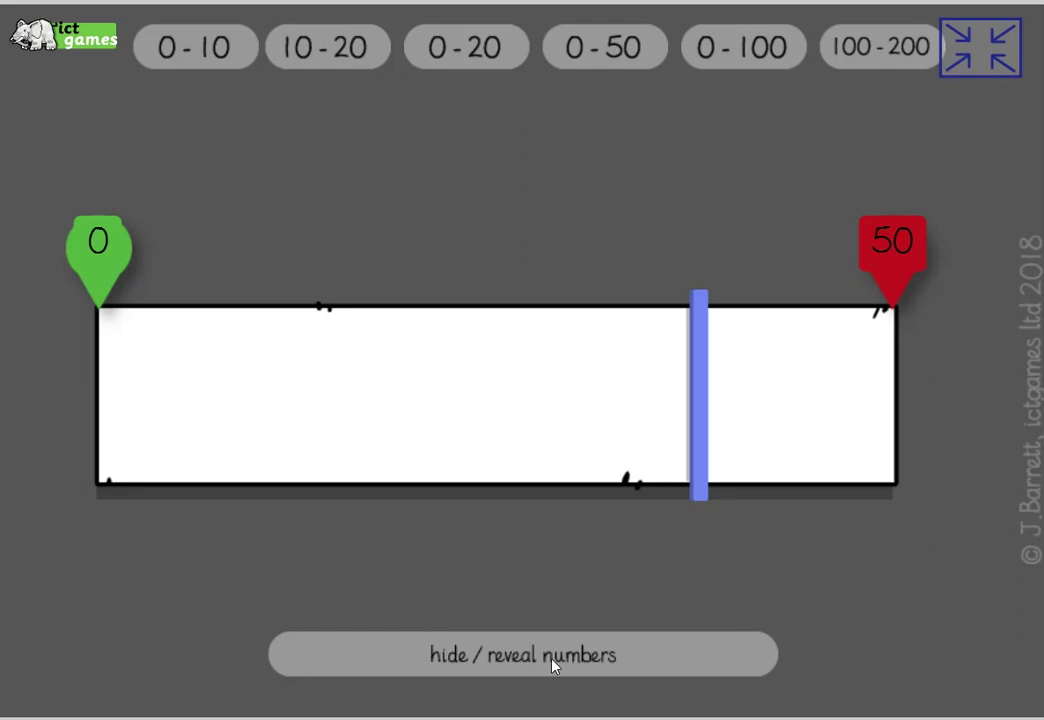
click(553, 664)
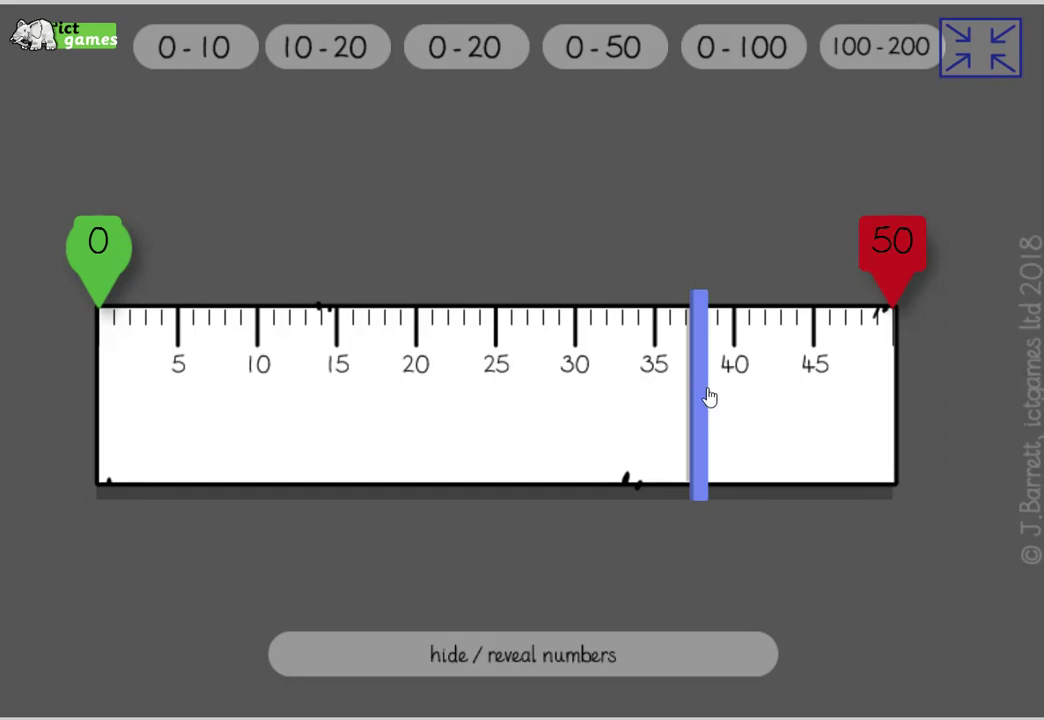
drag(704, 401, 101, 403)
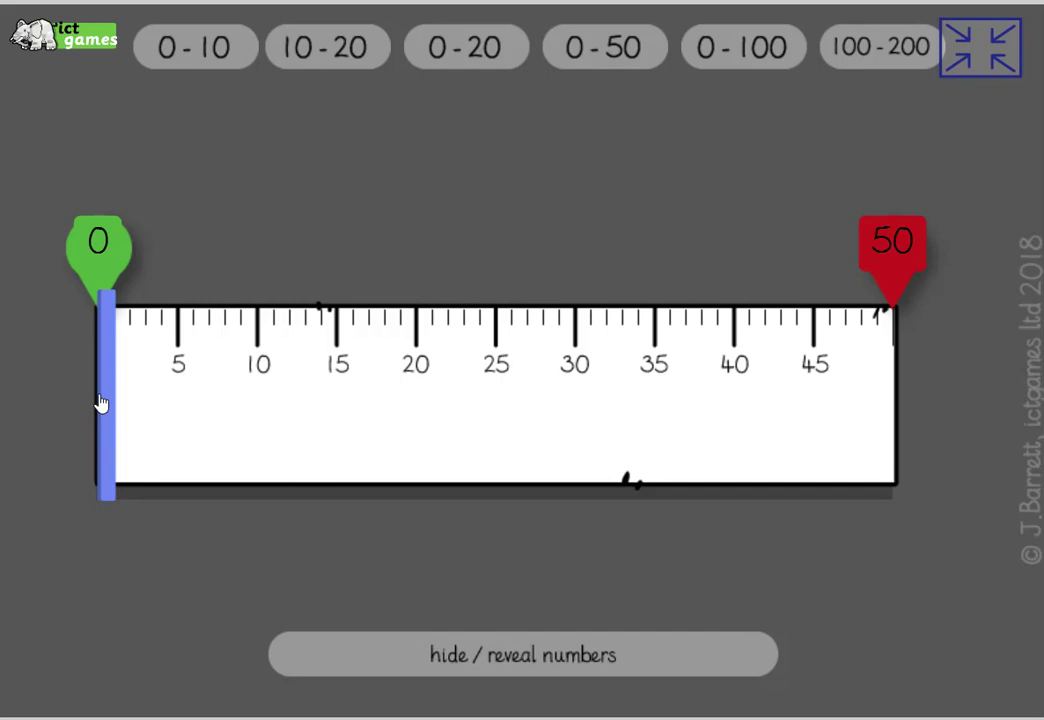
click(557, 667)
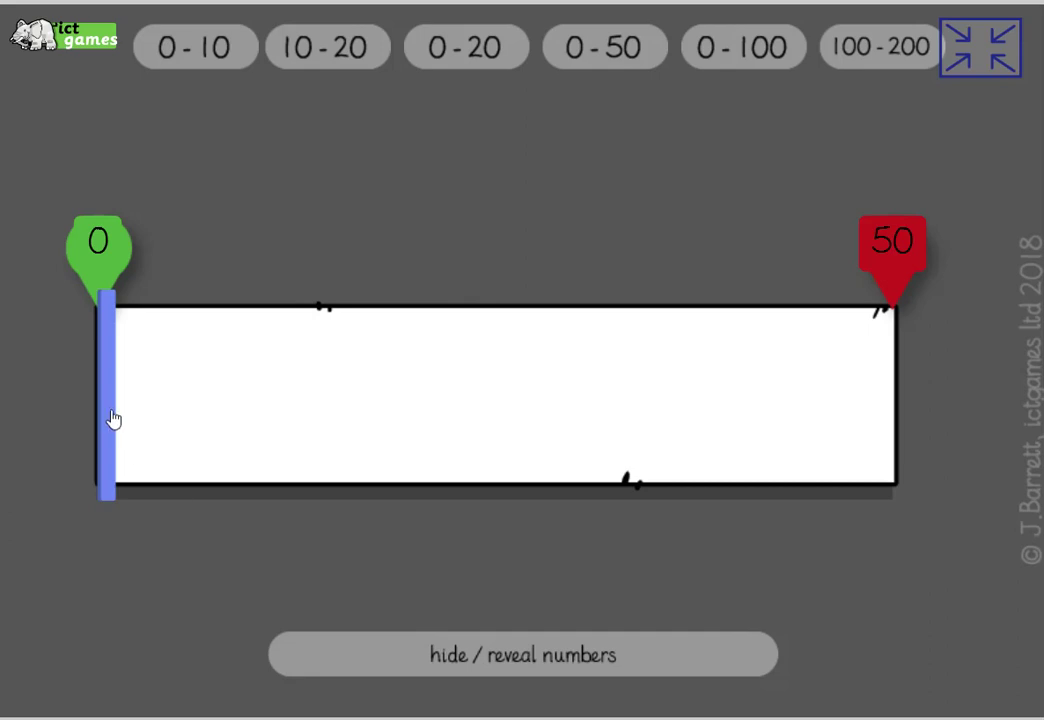
Estimate 25 with the marker, check against the revealed numbers, adjust, then hide them again
drag(112, 422, 543, 412)
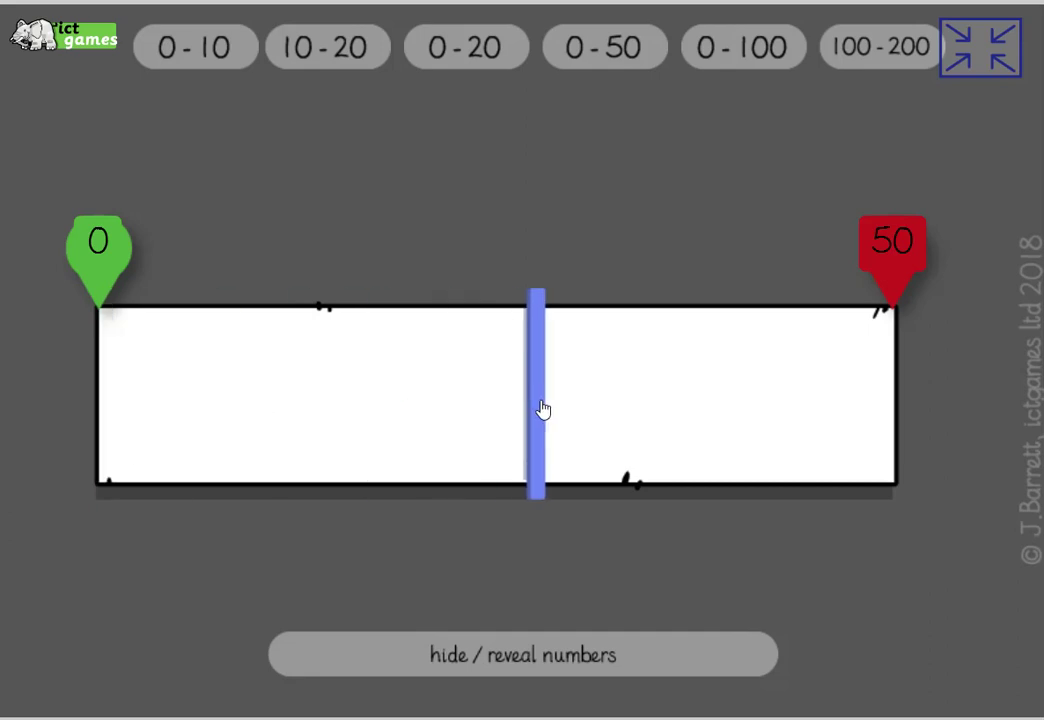
click(544, 657)
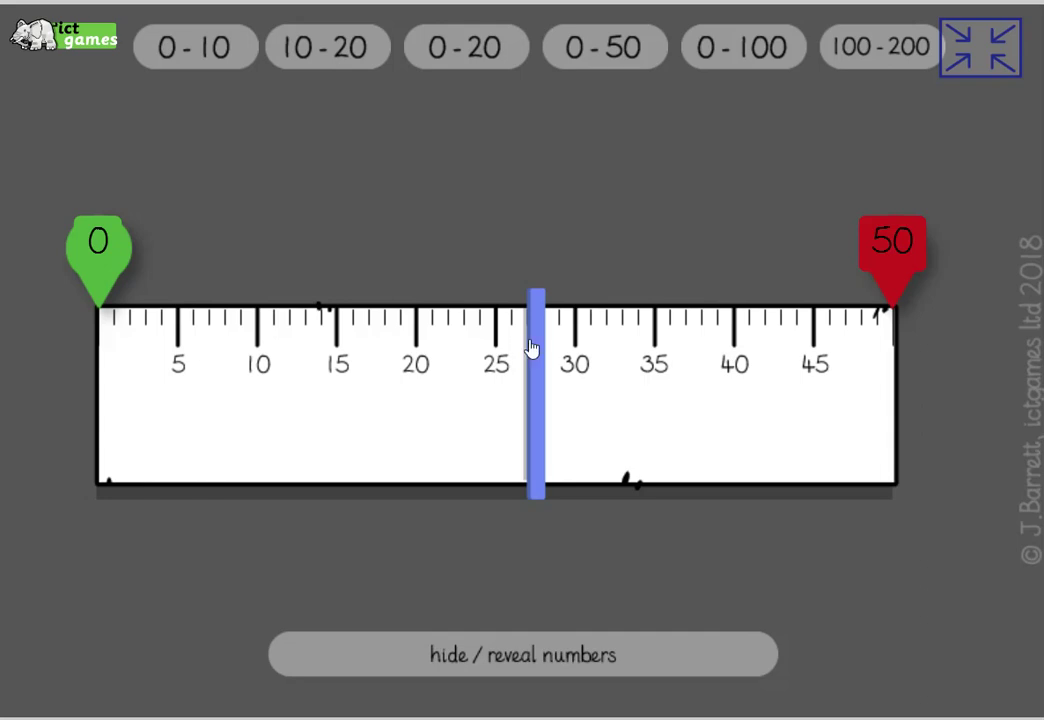
drag(531, 350, 504, 366)
click(557, 664)
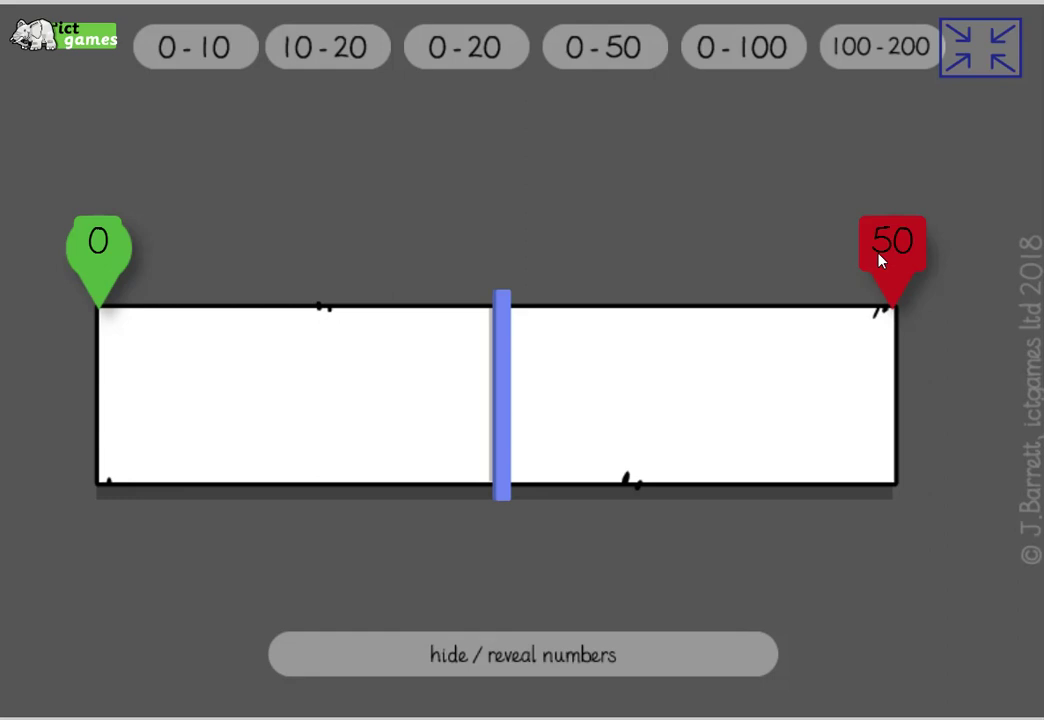
Estimate 40, 10 and 45 on the 0–50 line, revealing the numbers to check each
mouse_move(502, 410)
mouse_down()
mouse_move(618, 422)
mouse_move(766, 411)
mouse_up()
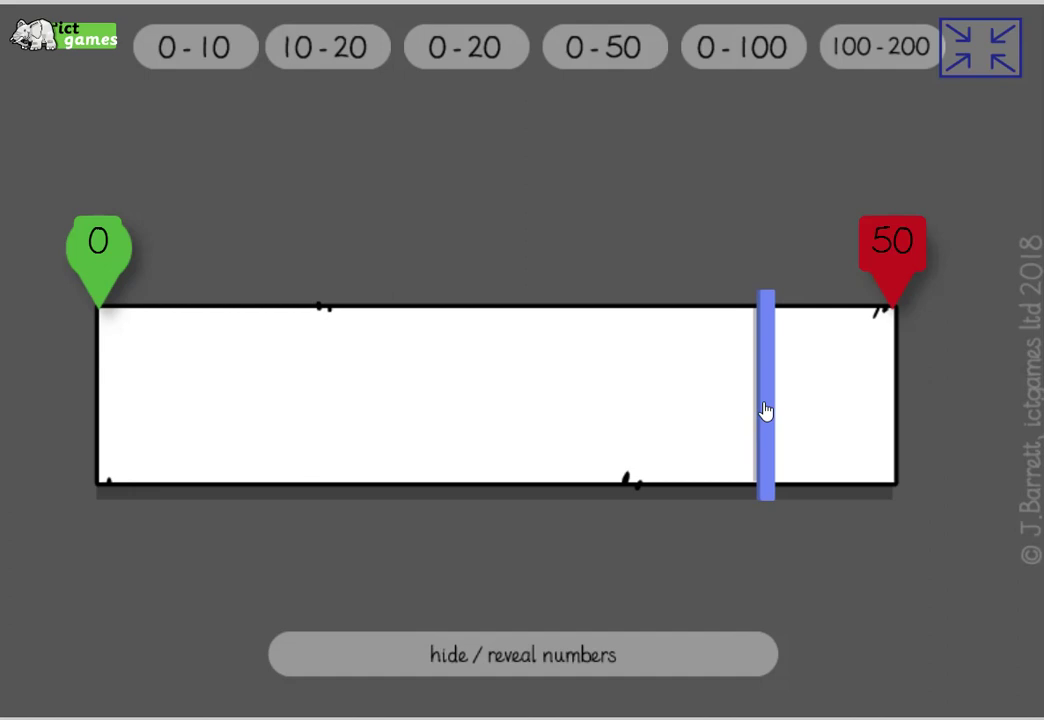
click(590, 657)
drag(769, 422, 740, 421)
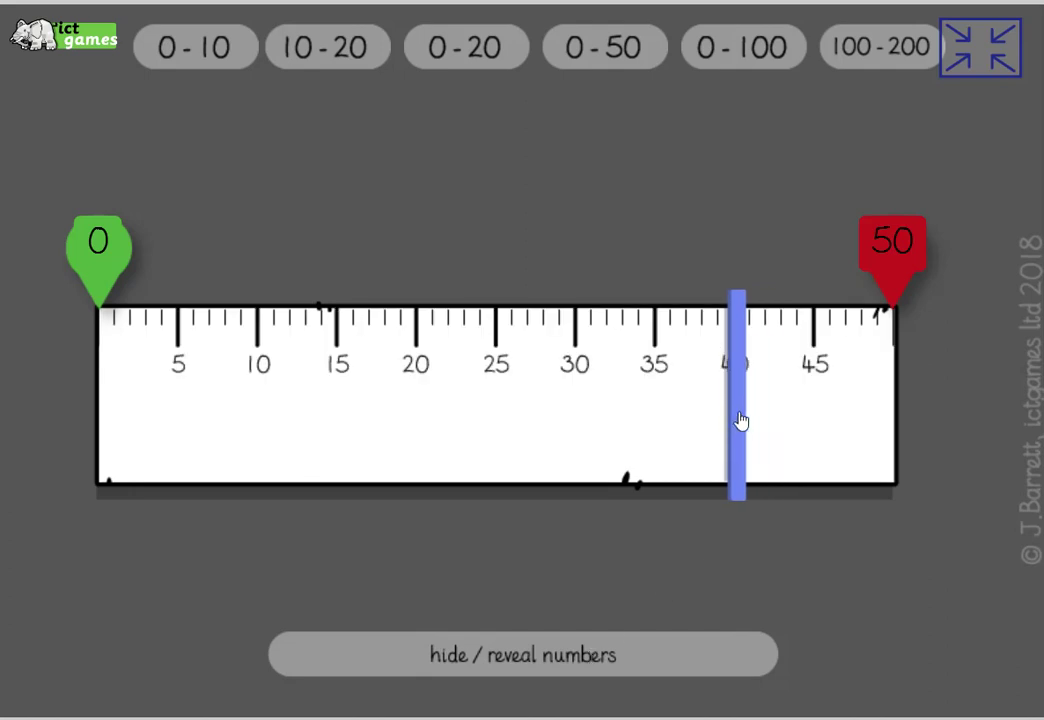
click(584, 653)
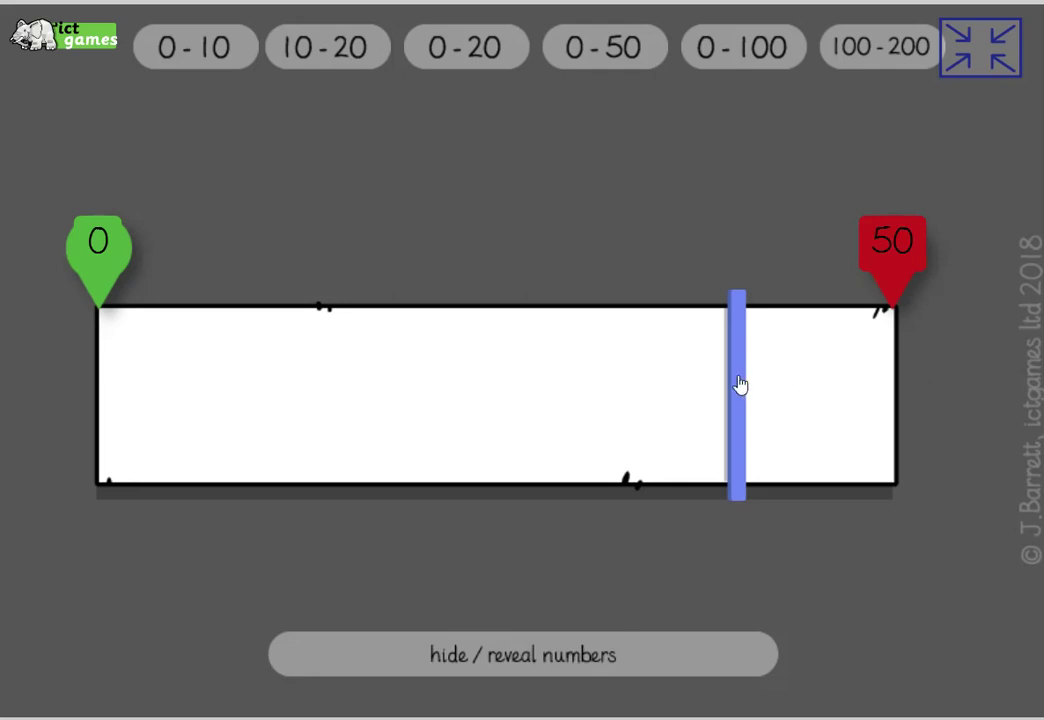
drag(741, 387, 273, 380)
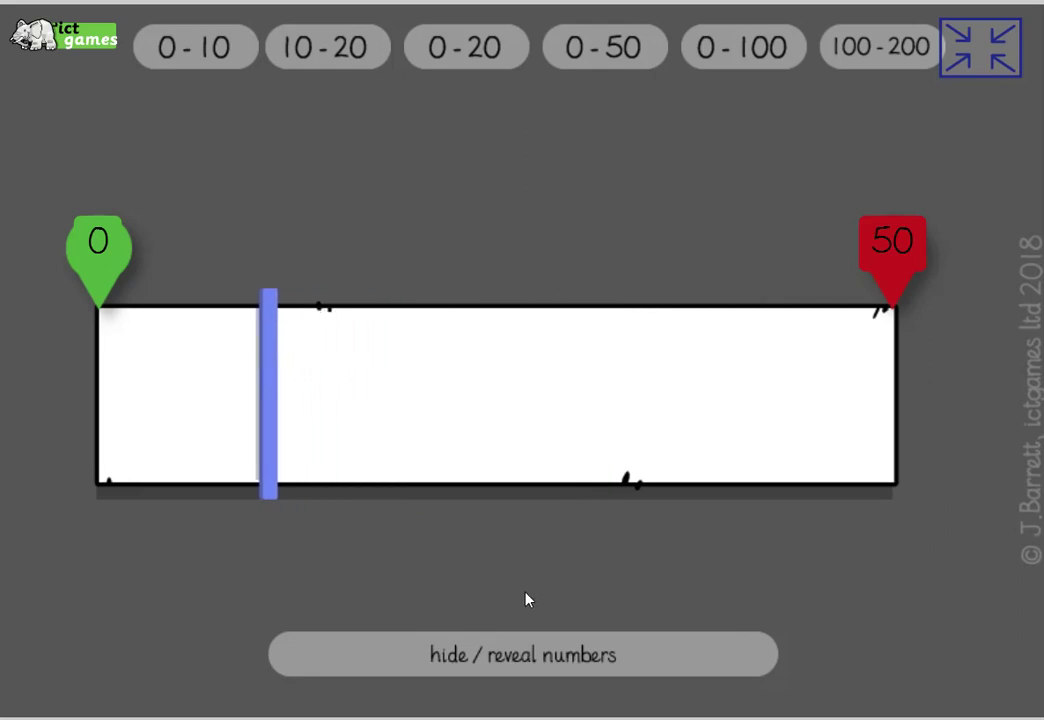
click(547, 668)
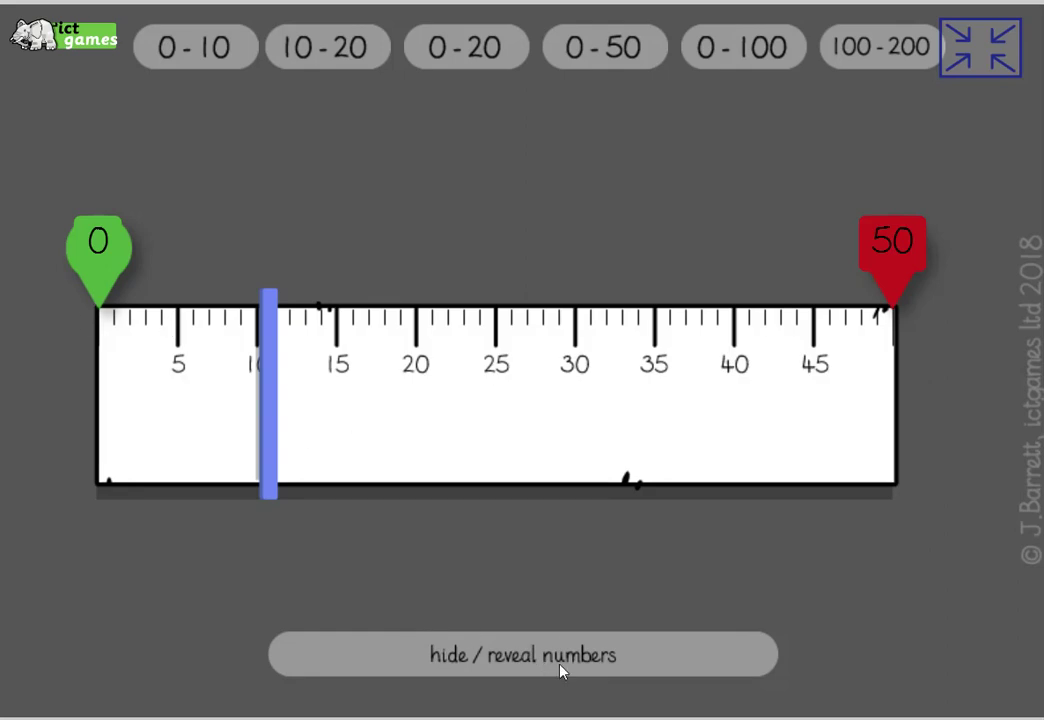
click(551, 651)
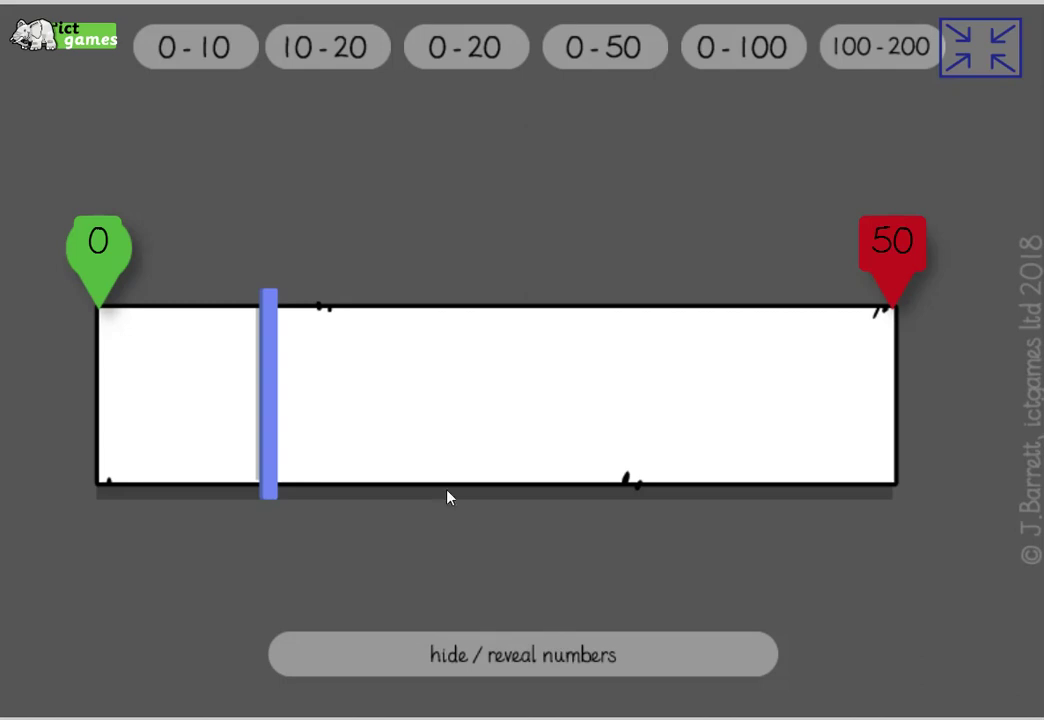
mouse_move(270, 380)
mouse_down()
mouse_move(802, 380)
mouse_move(722, 375)
mouse_move(808, 366)
mouse_up()
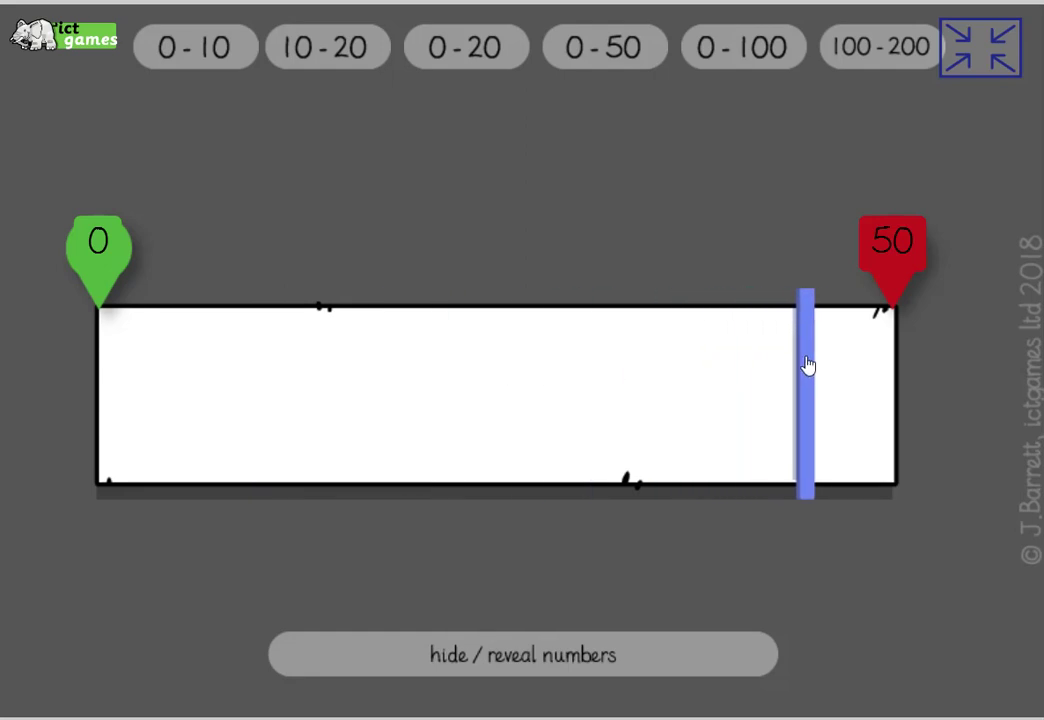
click(652, 670)
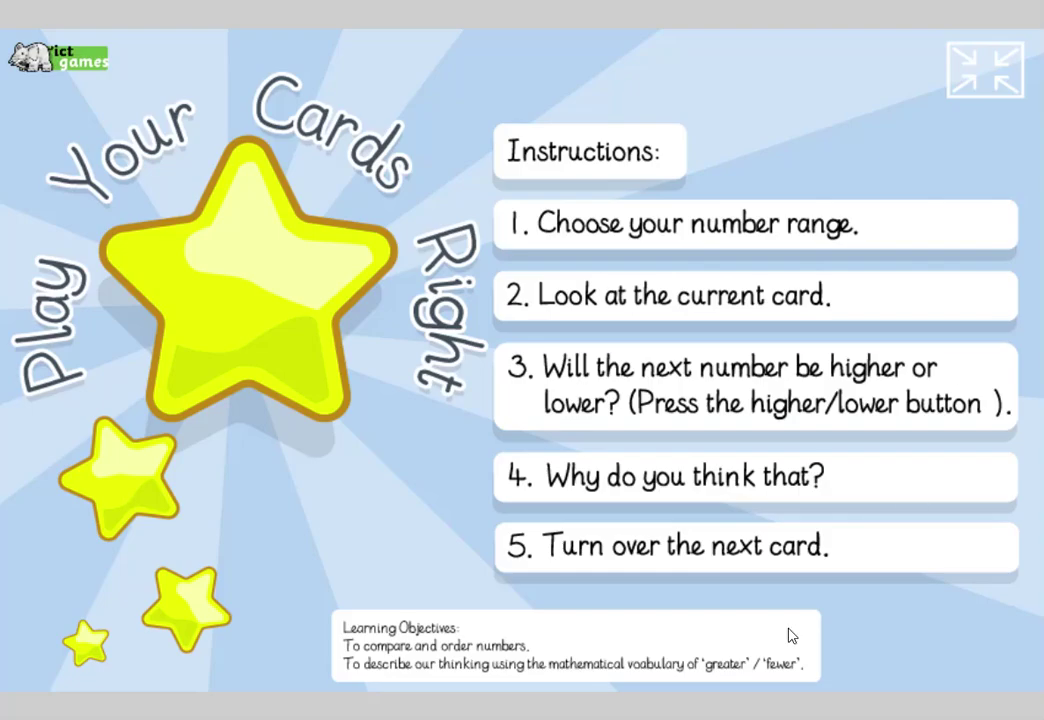
Start Play Your Cards Right using the 41–60 card range, with 52 dealt first
click(681, 481)
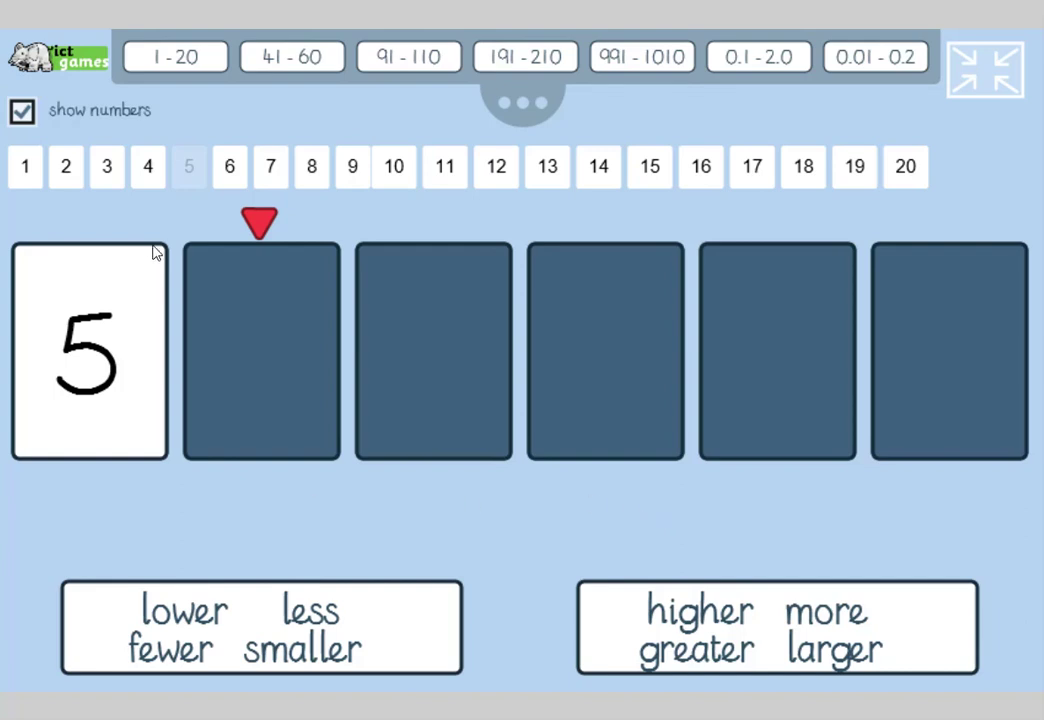
click(300, 57)
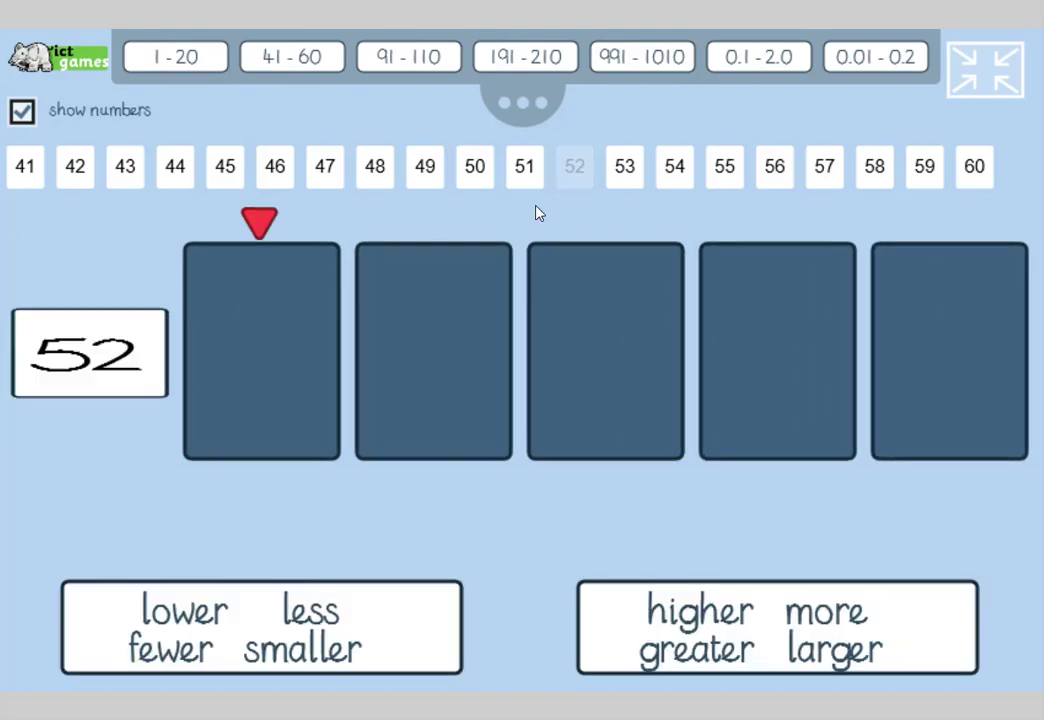
Guess the card after 52 will be higher and turn it over, revealing 50
click(24, 114)
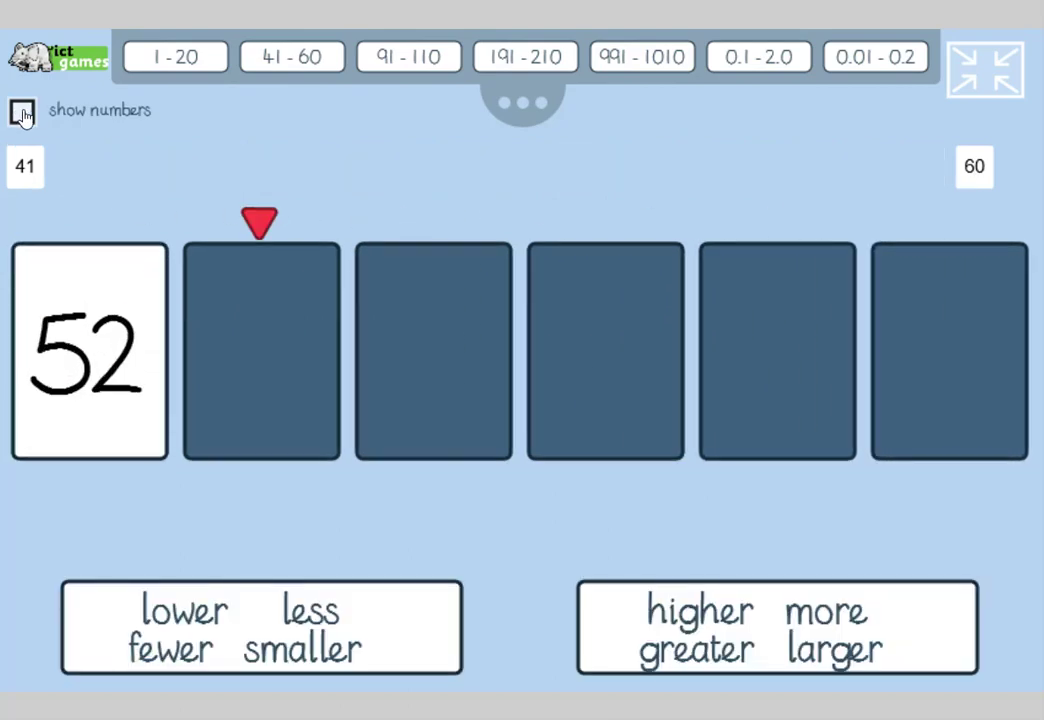
click(24, 116)
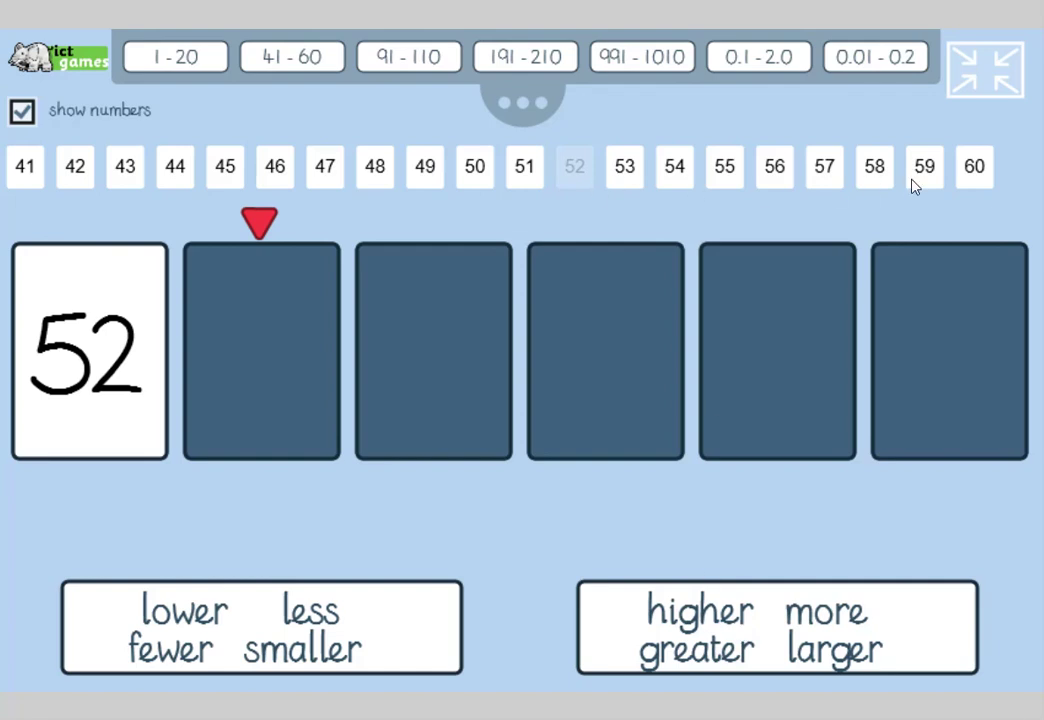
click(677, 636)
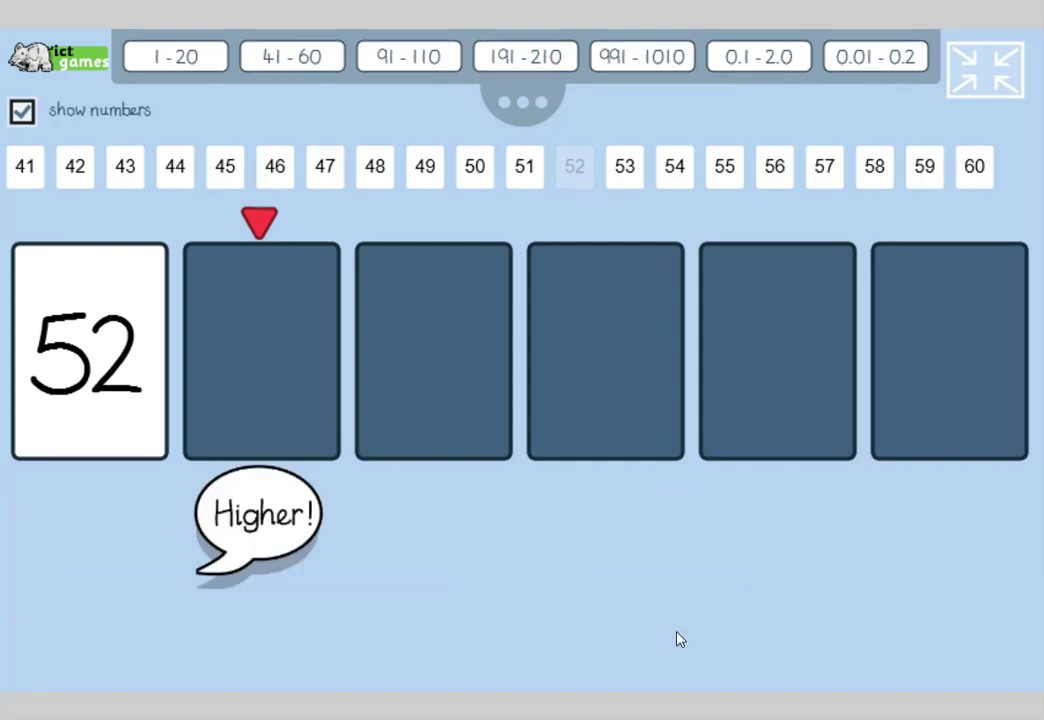
click(268, 370)
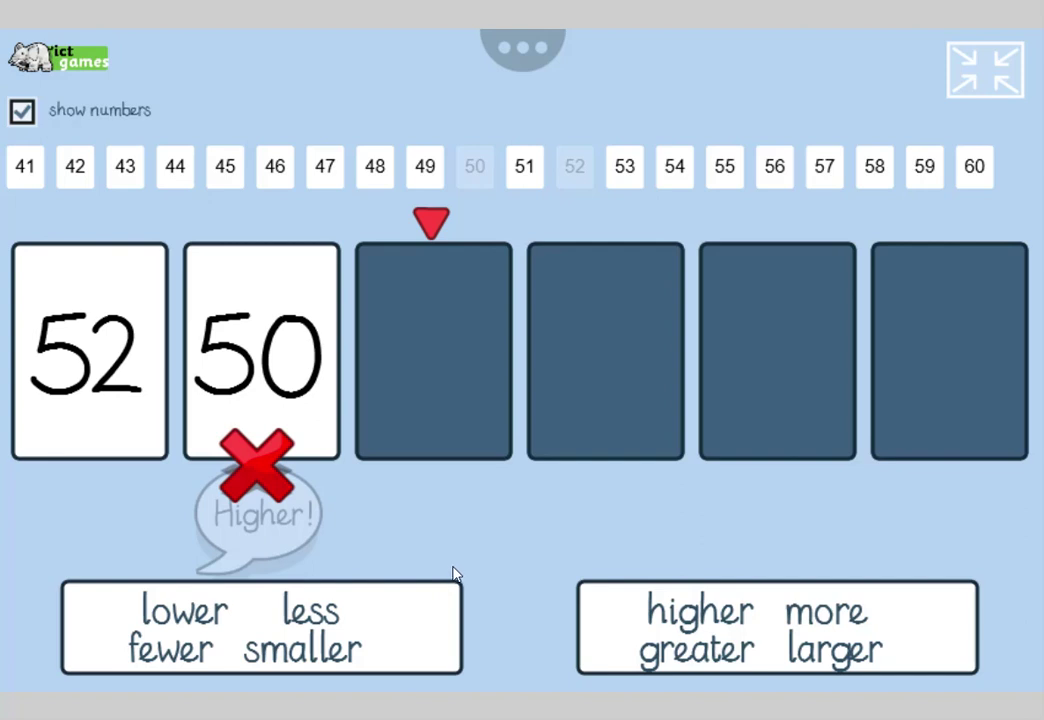
Play the remaining cards: lower to 45, higher to 47, higher to 44, then lower
click(356, 618)
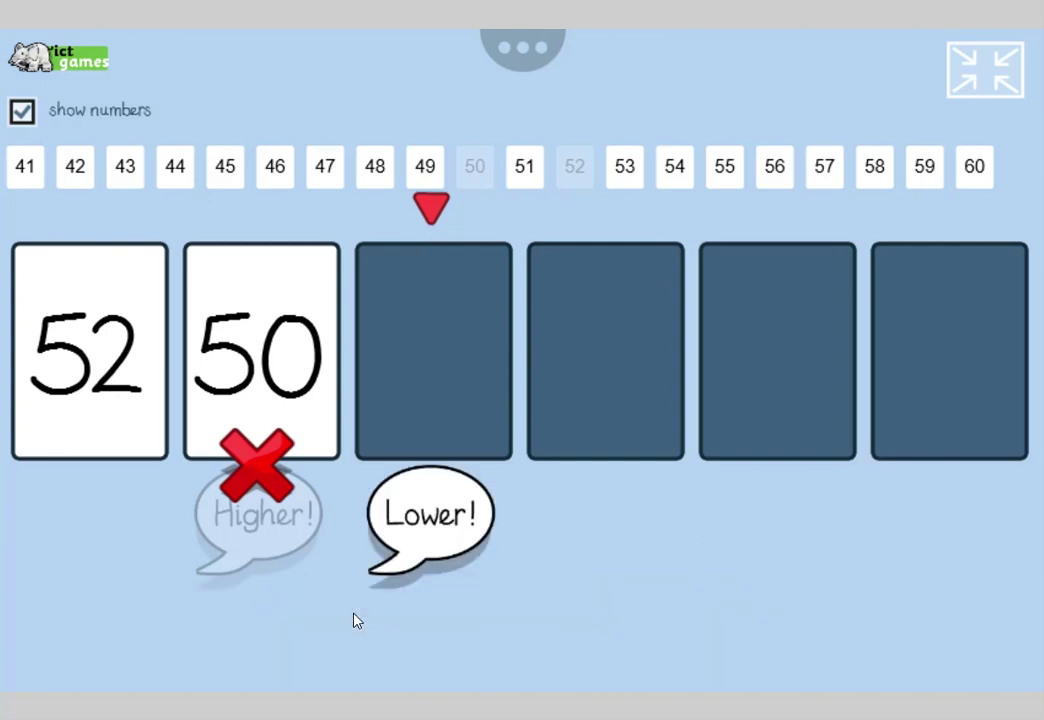
click(447, 392)
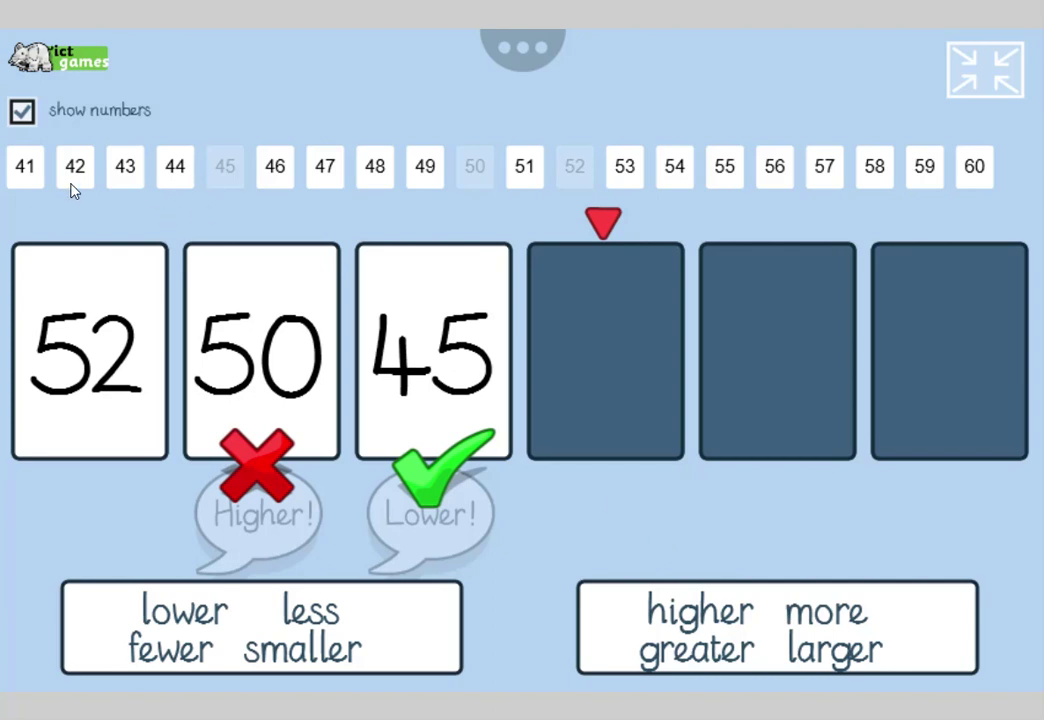
click(739, 655)
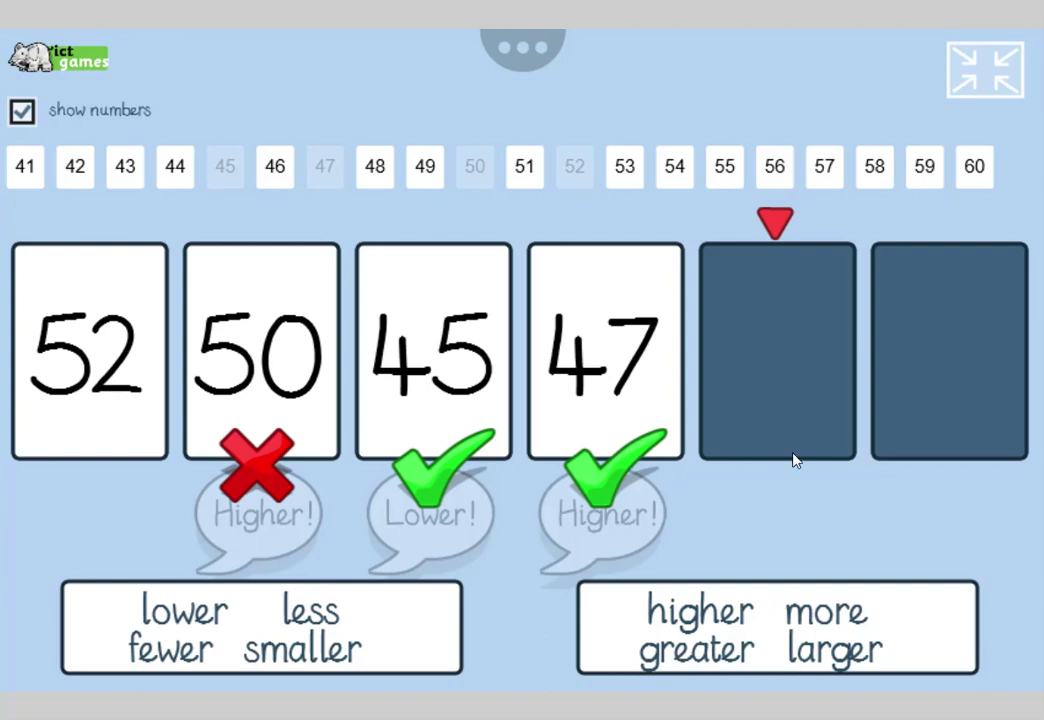
click(778, 617)
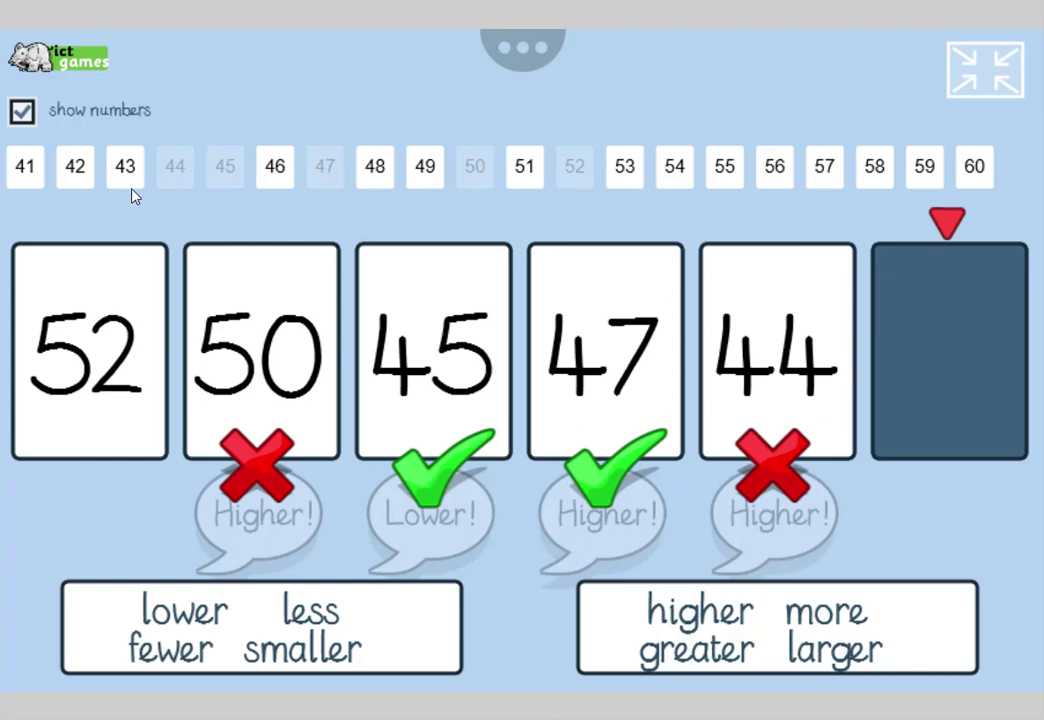
click(291, 624)
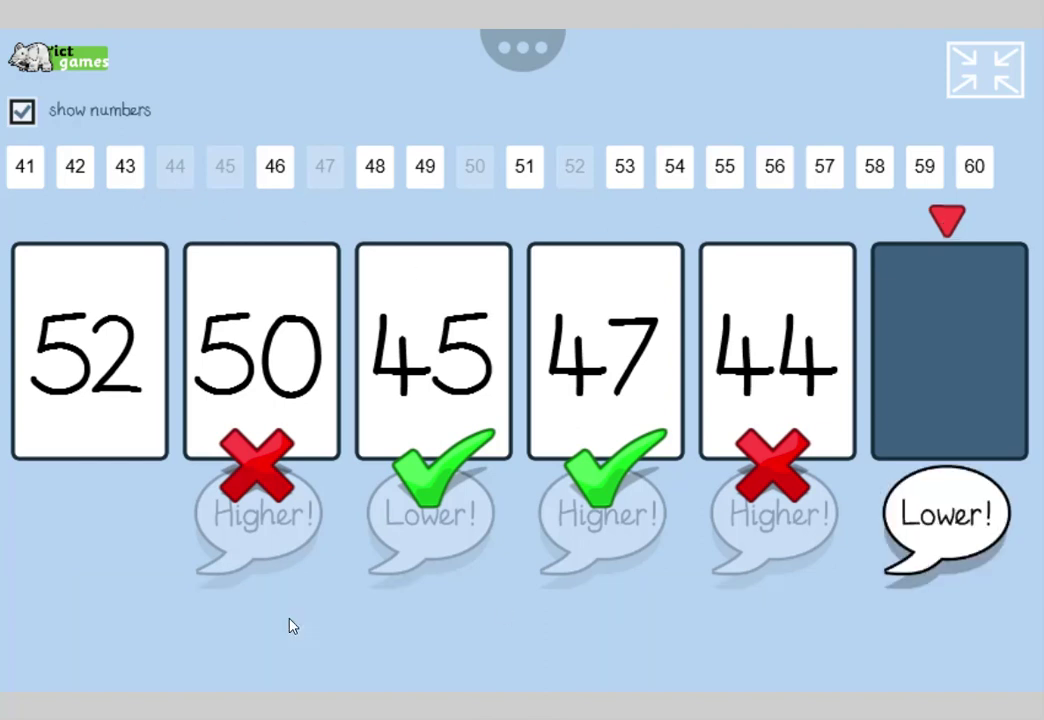